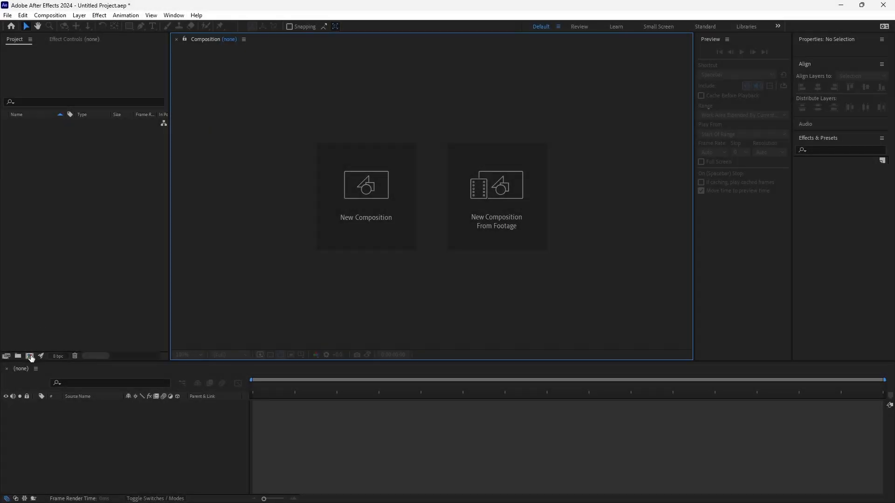
- Create a new 1920 x 1080 composition at 29.97 fps with a duration of 10 seconds
click(30, 356)
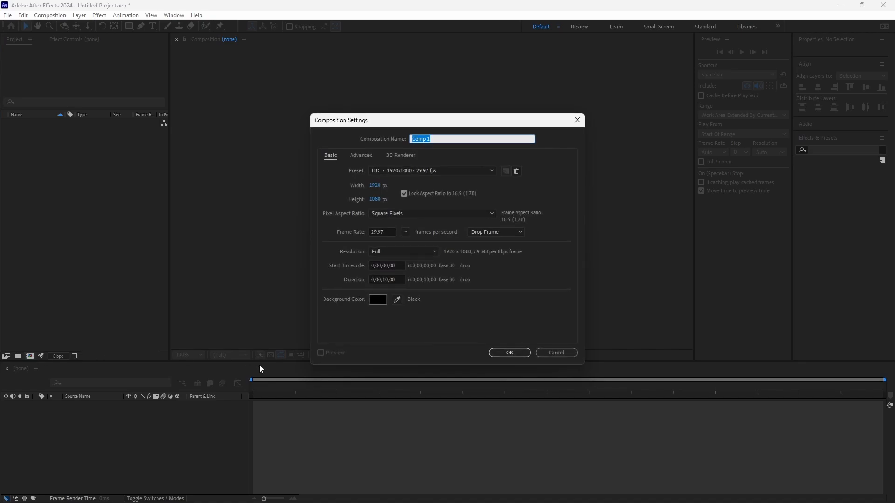
click(510, 352)
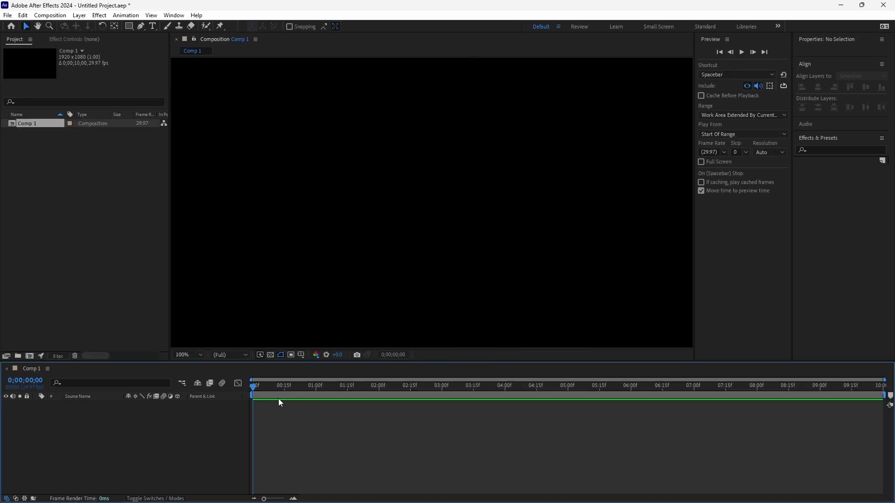
- Add a composition-sized solid layer with the dark gray color 191919
right_click(125, 417)
mouse_move(205, 303)
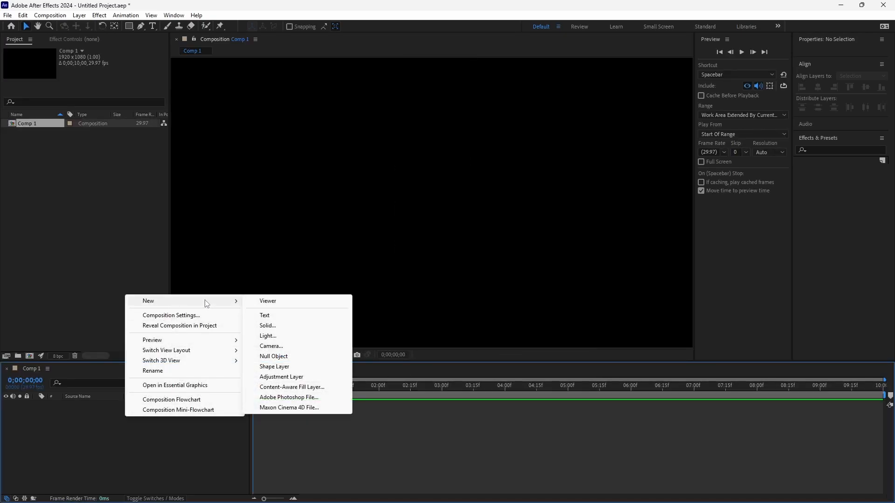
click(283, 332)
click(448, 273)
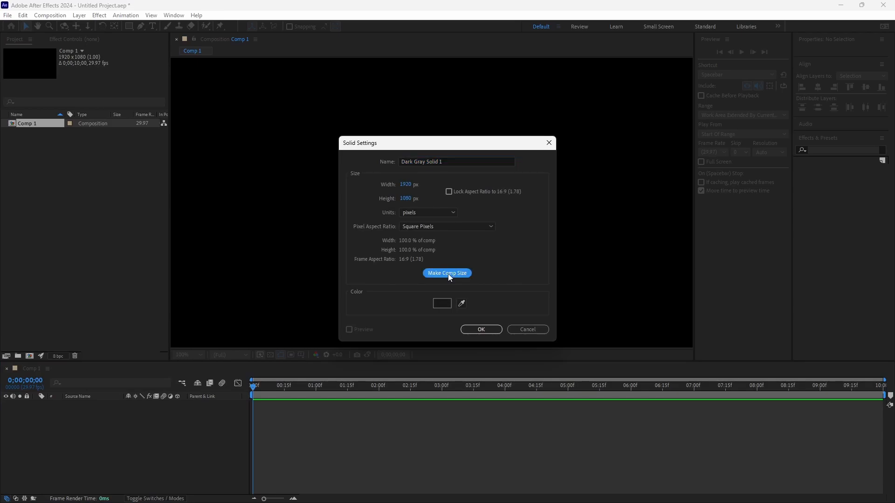
click(442, 303)
click(337, 293)
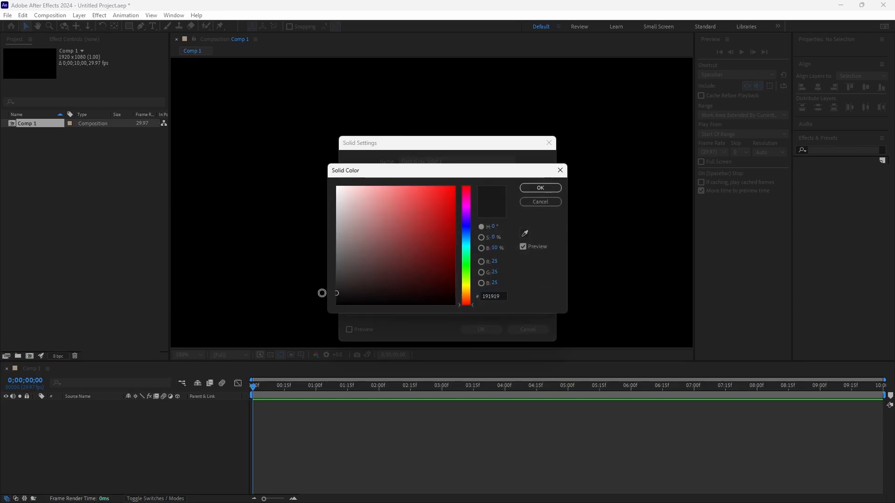
click(542, 188)
click(481, 330)
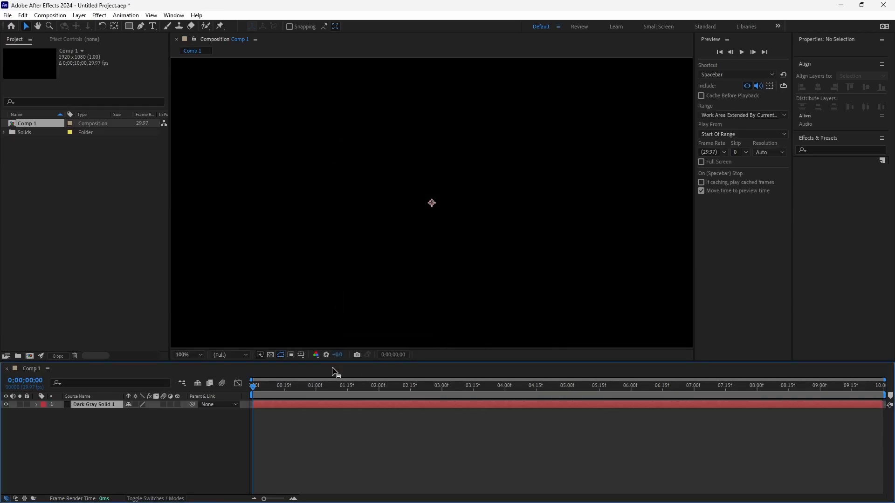
- Apply the Rectangle effect from HUD & UI Elements - Shapes to the dark gray solid
right_click(93, 406)
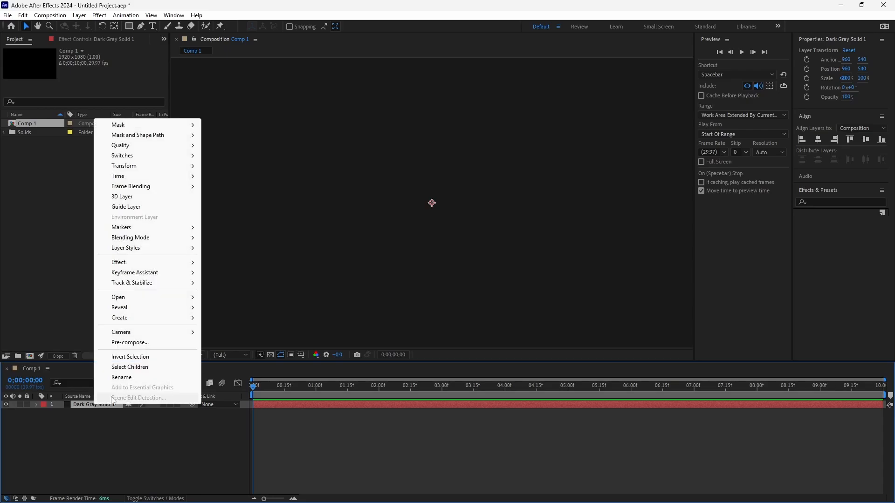
mouse_move(150, 262)
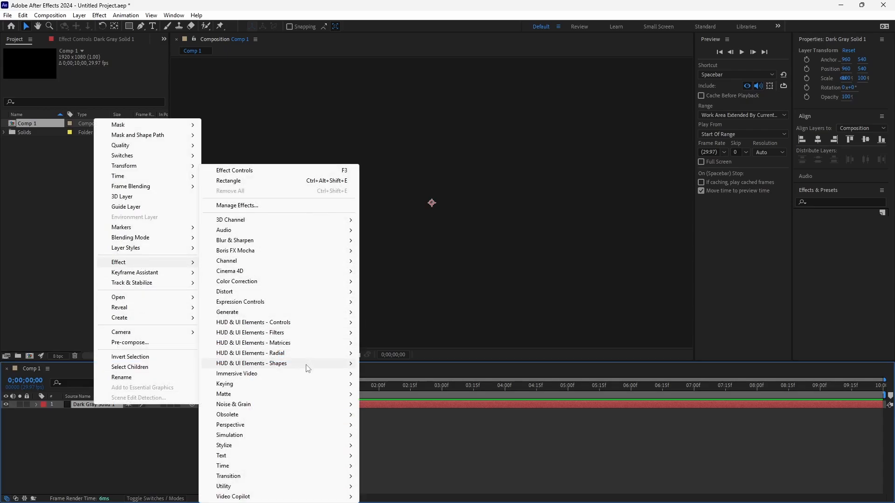
mouse_move(309, 363)
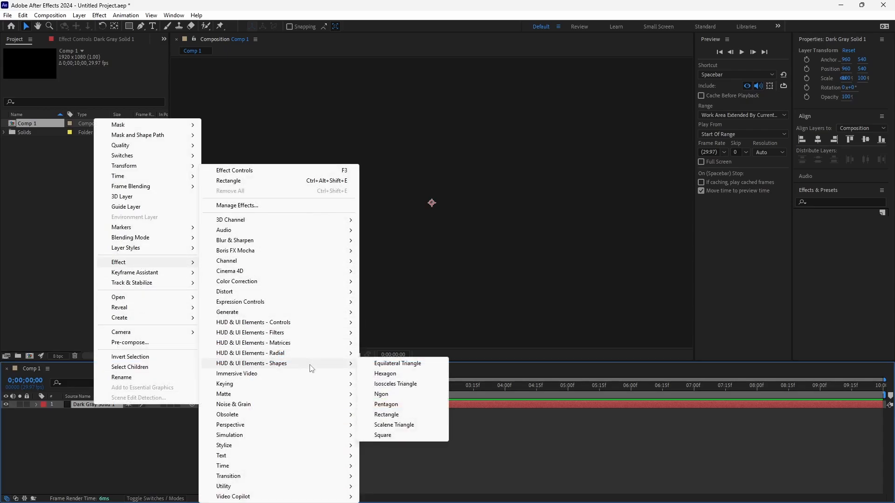
click(391, 414)
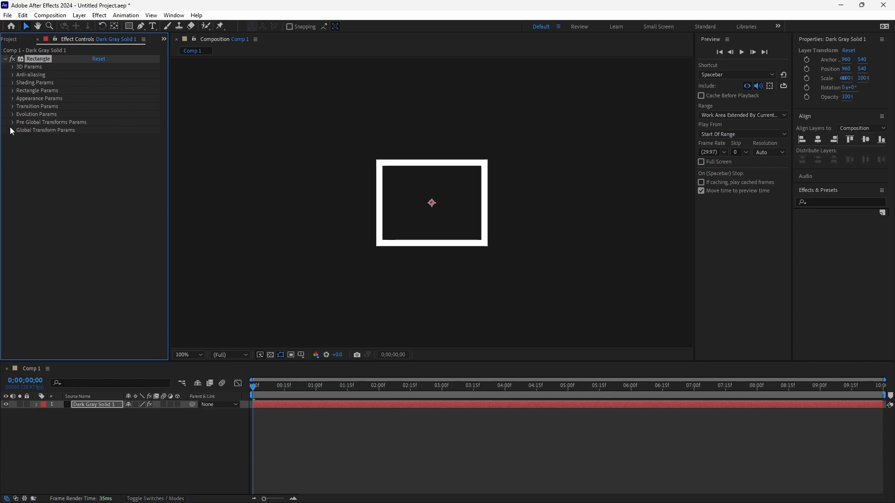
- Set the Rectangle effect's width to 0.02 and length to 0.1, and disable its centering along Y
click(12, 90)
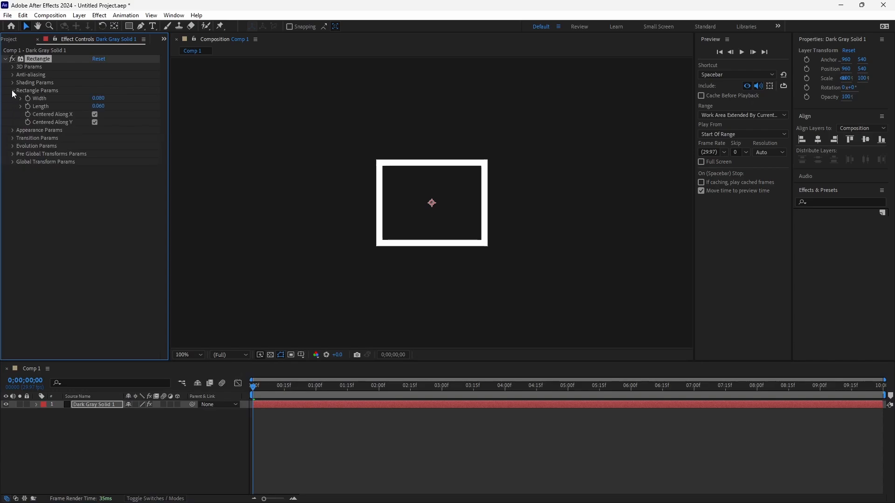
click(98, 99)
text(.02)
key(Return)
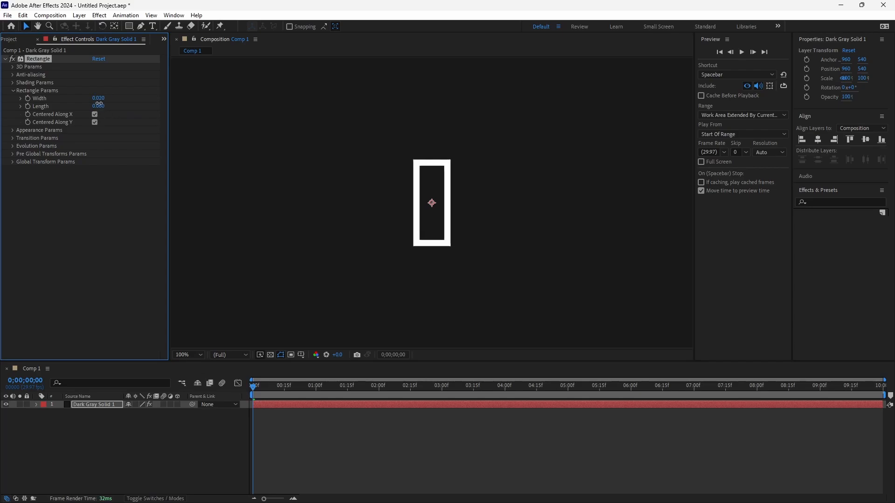
click(98, 106)
text(.1)
key(Return)
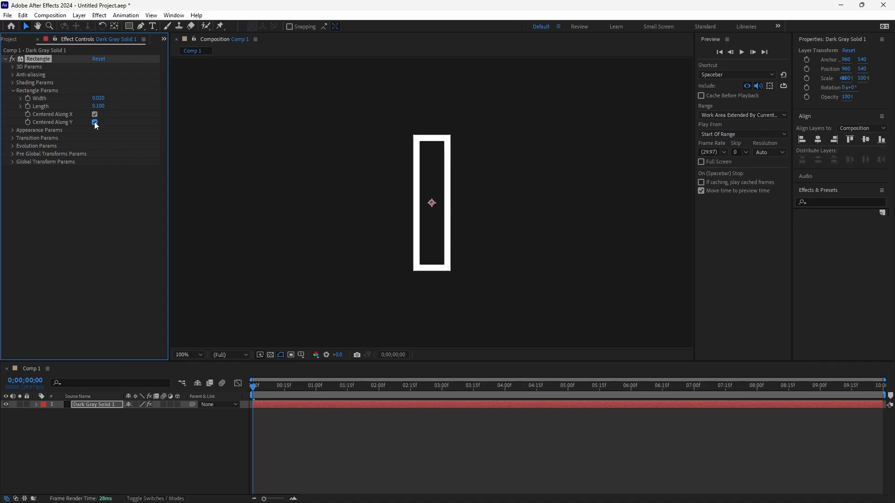
click(94, 123)
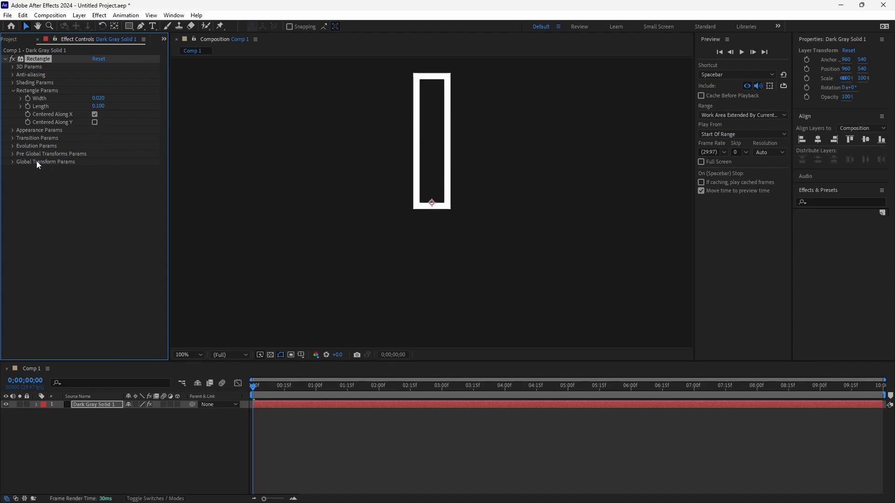
- Set the rectangle outline's outer thickness to 0.001 and collapse the Rectangle effect's settings
click(11, 130)
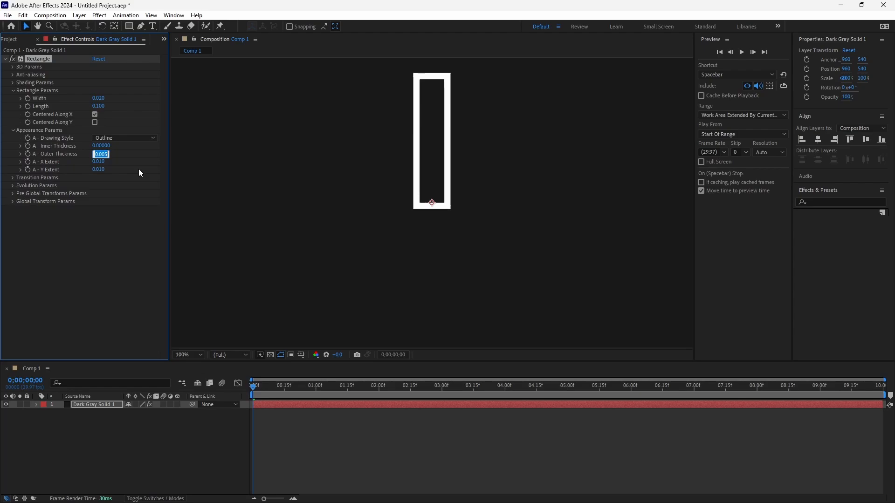
key(Right)
key(shift+Left)
text(1)
key(Return)
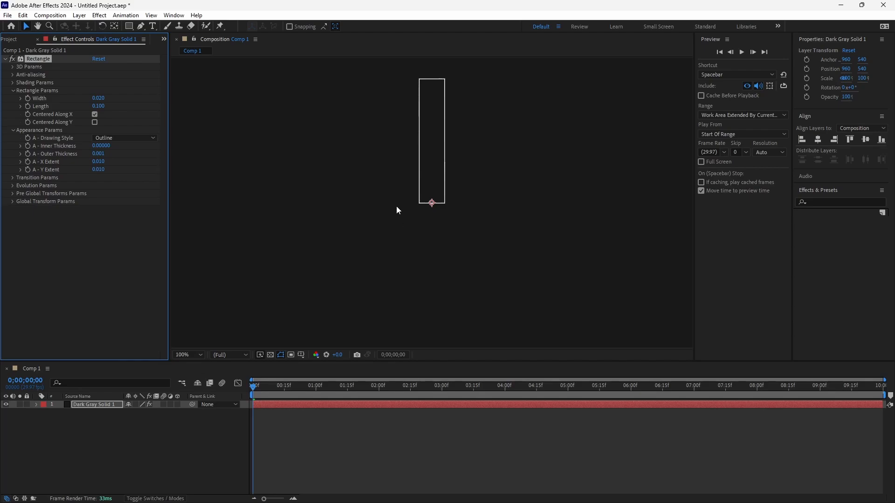
drag(455, 152, 445, 210)
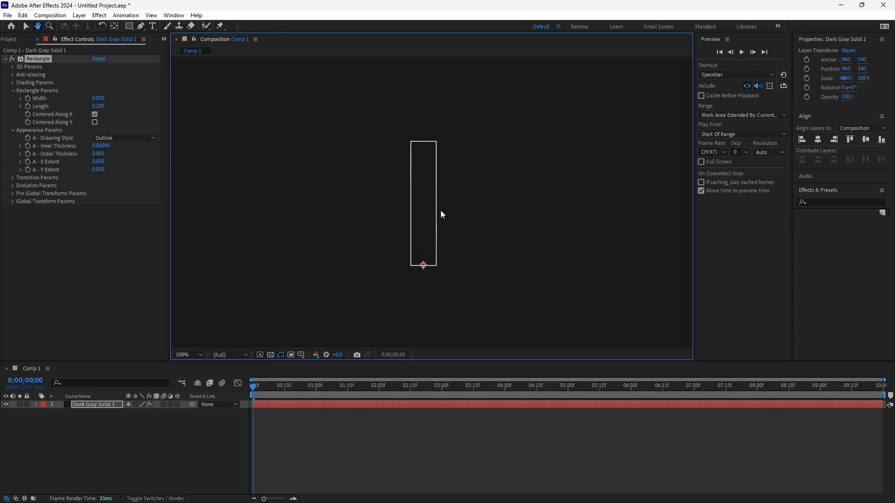
click(6, 59)
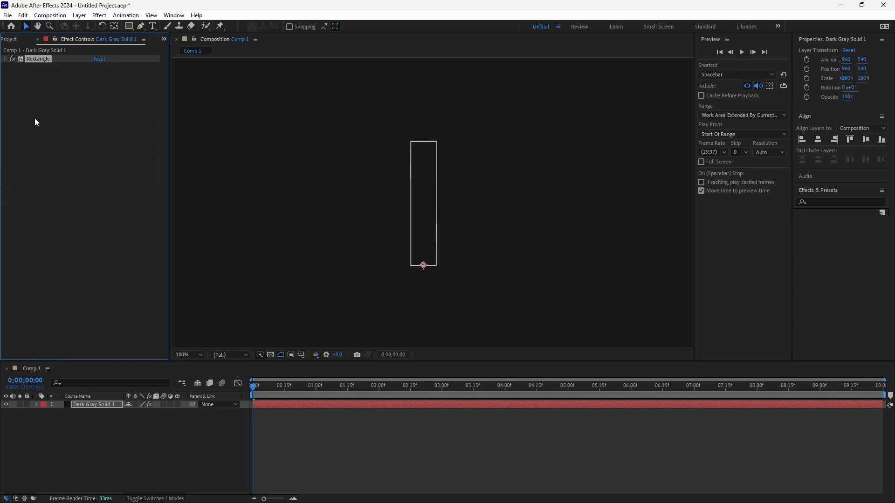
- Add the Matrix of Rectangles effect to the solid and set its node drawing style to Solid
right_click(35, 112)
mouse_move(111, 290)
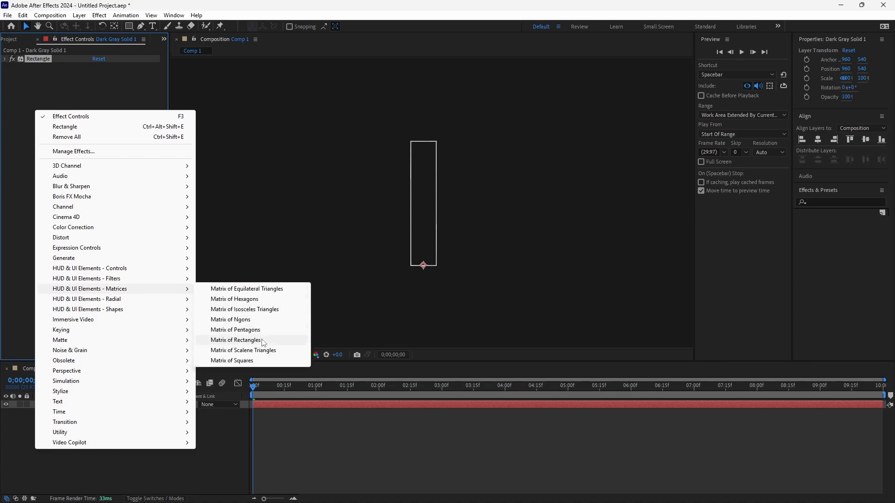
click(235, 340)
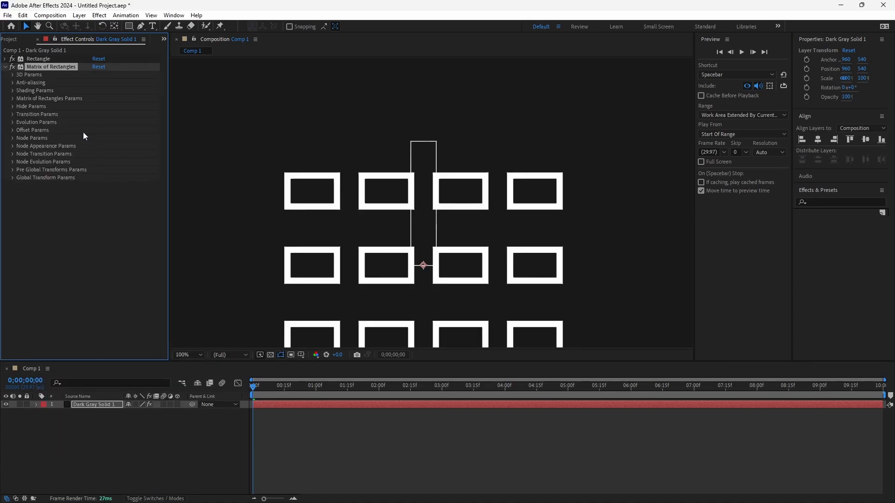
click(12, 147)
click(108, 154)
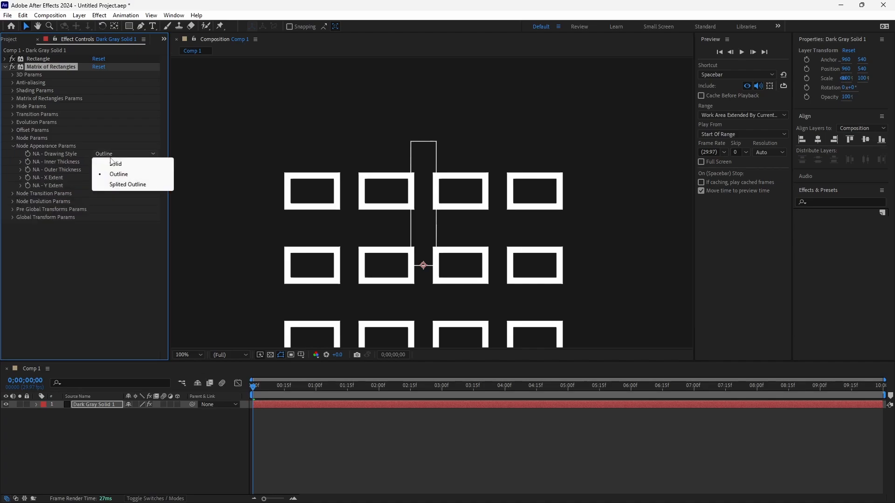
click(114, 163)
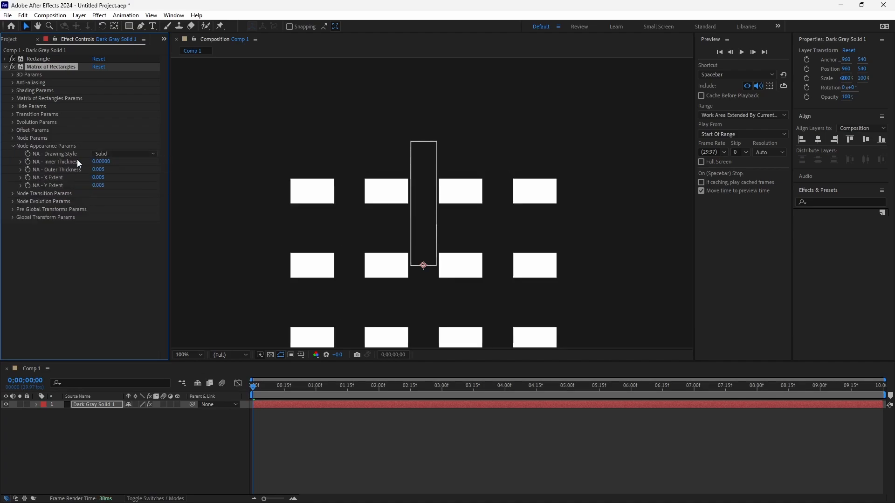
- Set the matrix nodes' width to 0.018 and length to 0.001, and disable their centering along Y
click(12, 139)
click(99, 146)
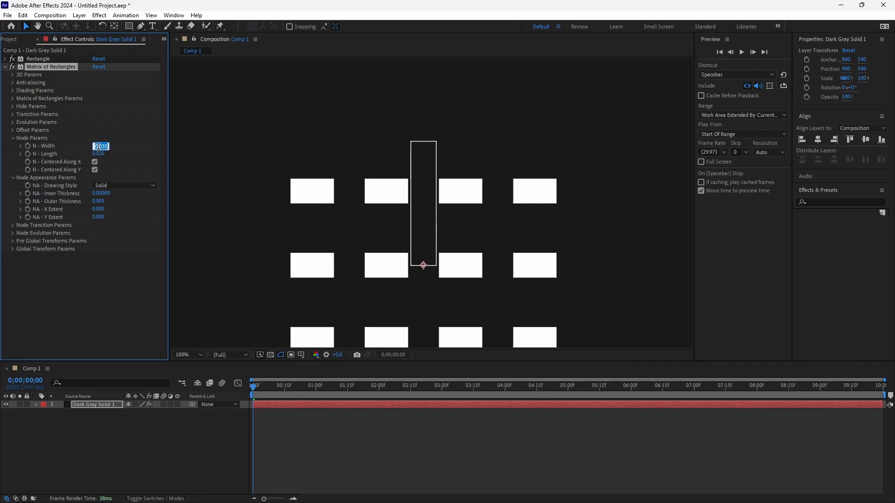
text(0.018)
key(Return)
click(98, 153)
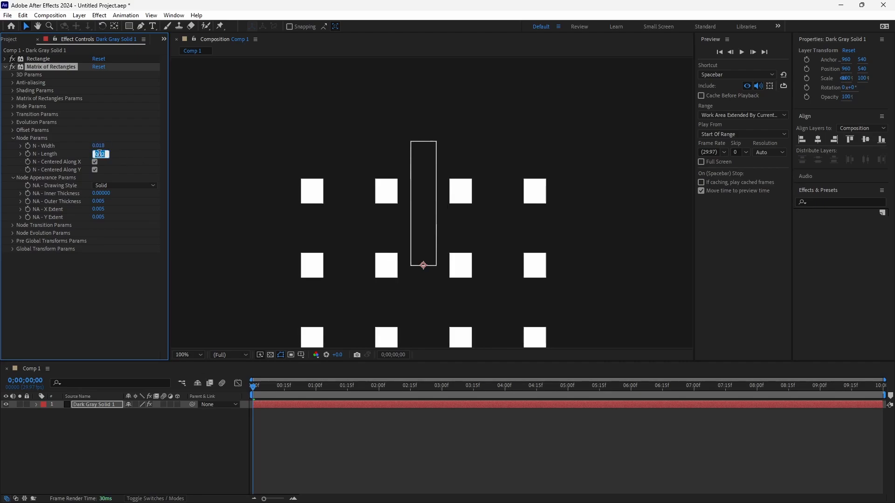
text(0.001)
key(Return)
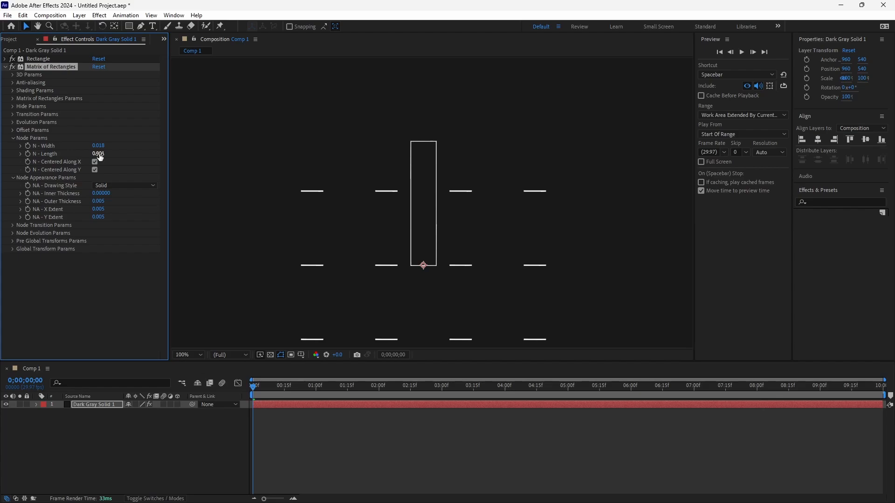
click(95, 171)
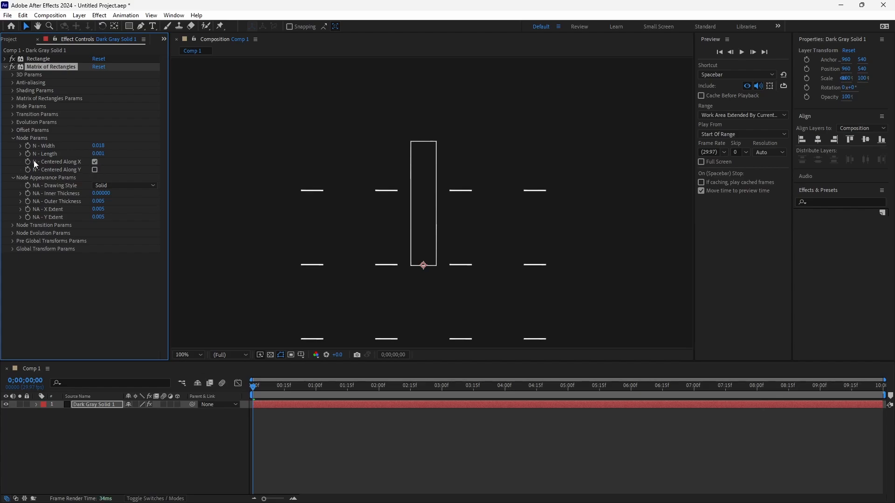
- Set the rectangle matrix to 1 element in X and 40 in Y with Y spacing 0.003, without centering along Y
click(13, 98)
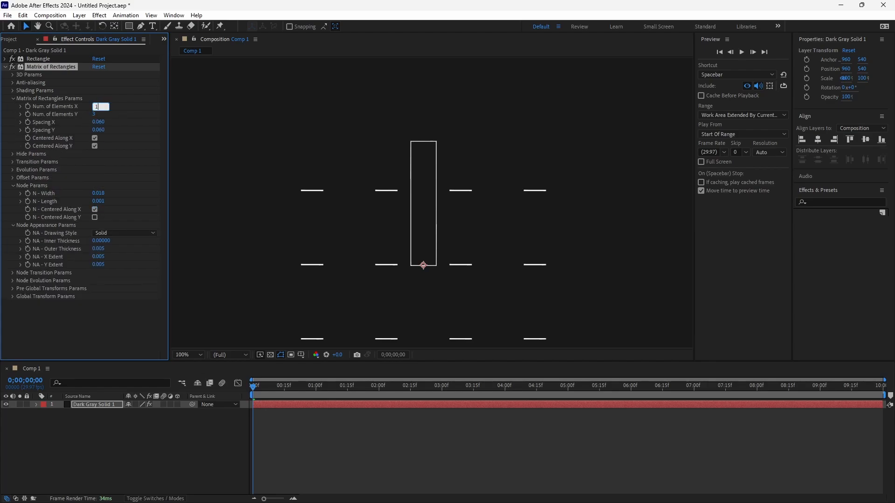
click(94, 115)
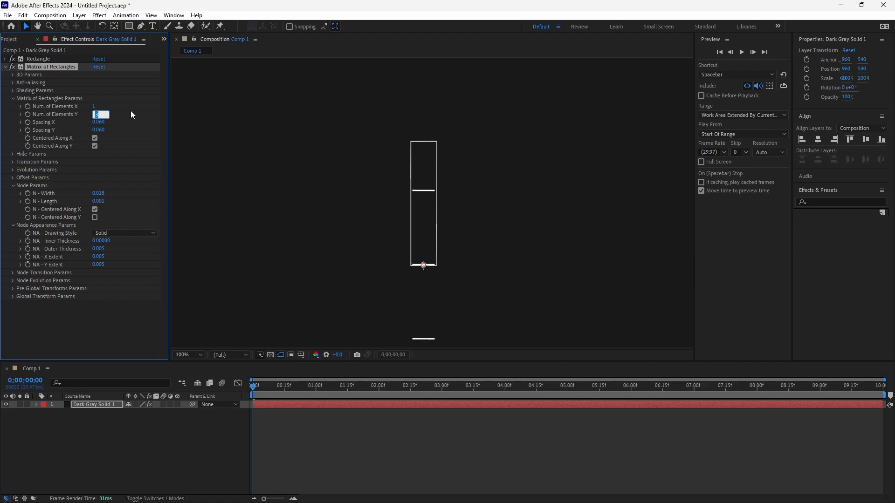
text(40)
key(Return)
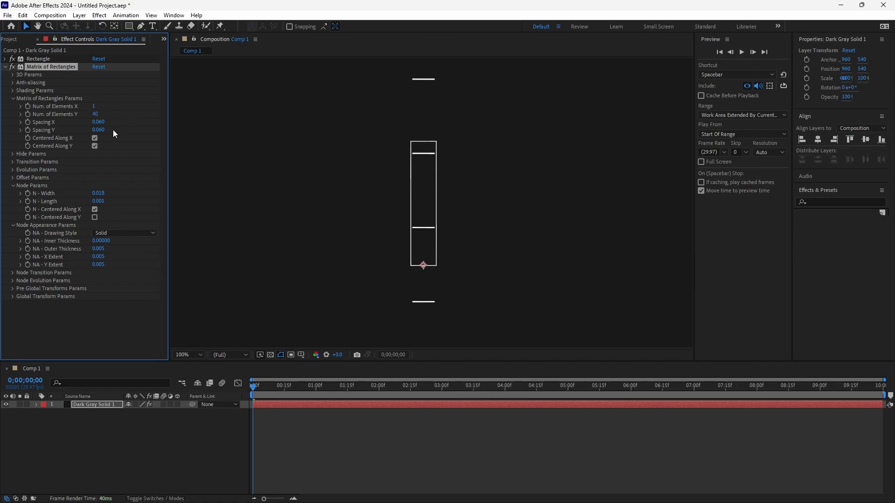
click(98, 130)
text(.003)
key(Return)
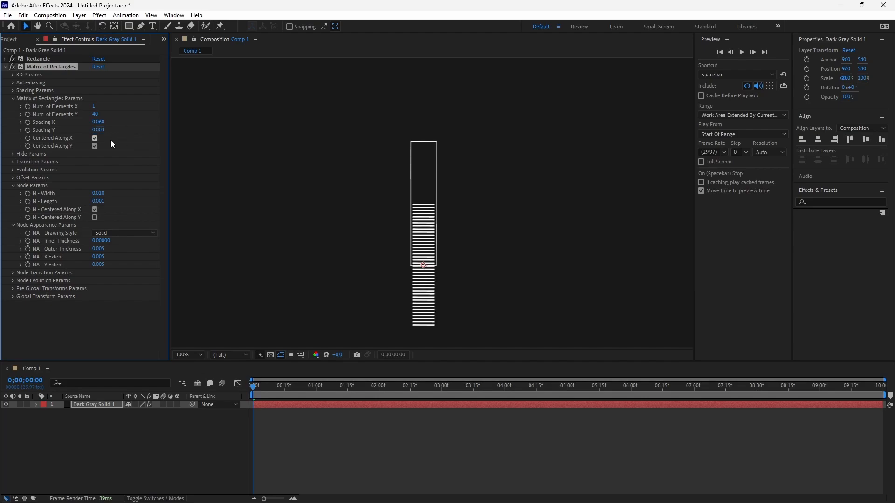
click(95, 146)
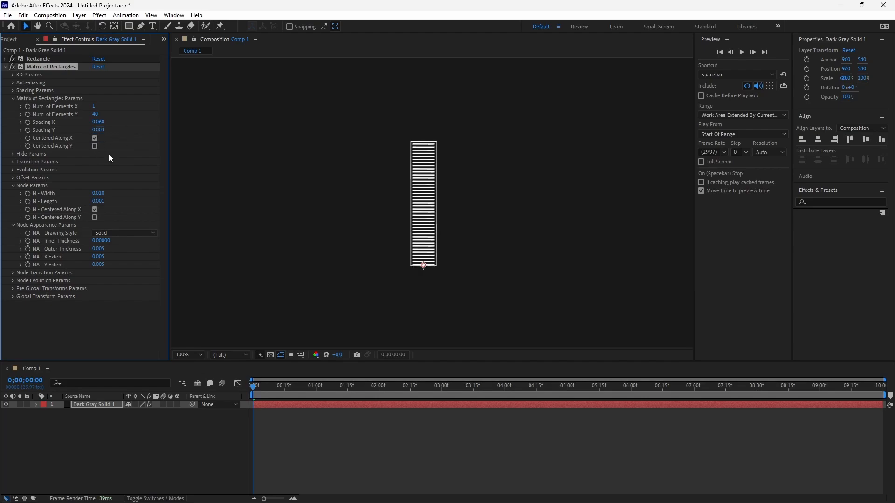
click(6, 68)
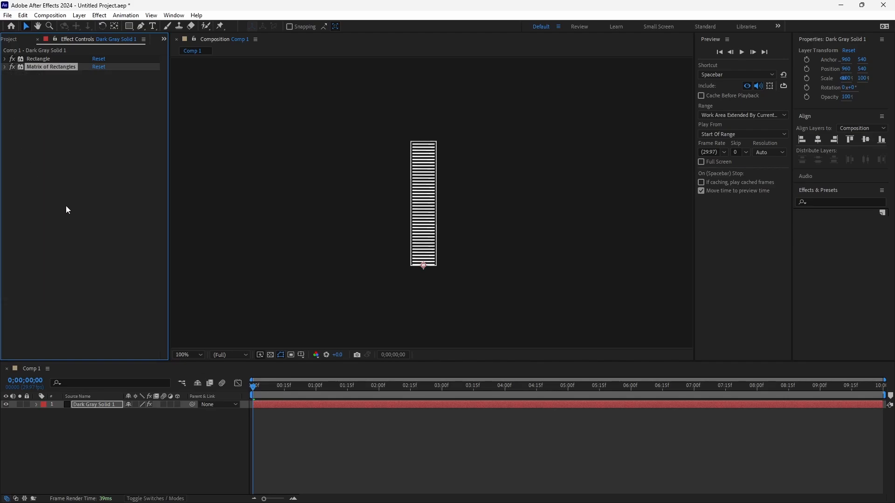
- Add a VSR - Float Control effect to the dark gray solid and duplicate it
right_click(57, 105)
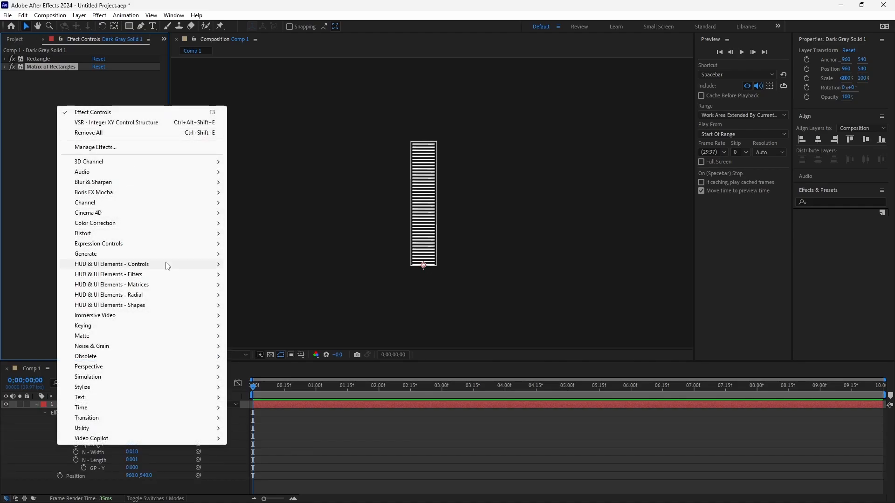
mouse_move(166, 264)
click(295, 397)
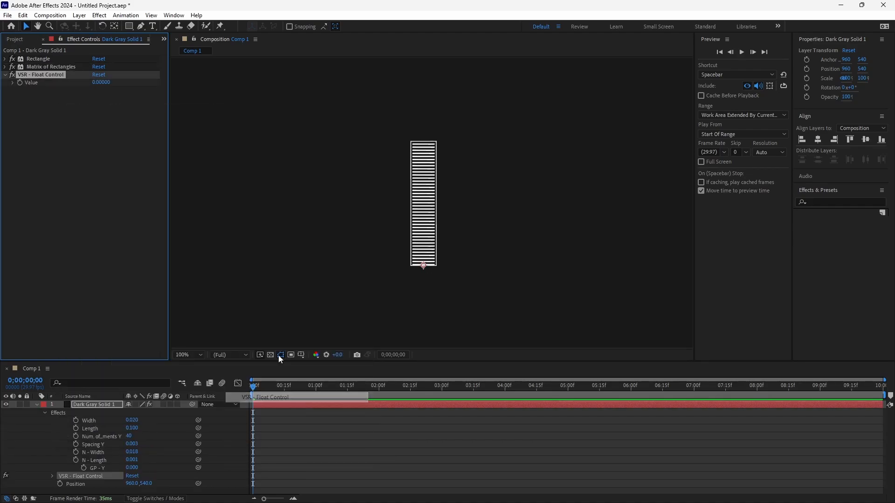
key(ctrl+d)
key(ctrl+d)
key(ctrl+d)
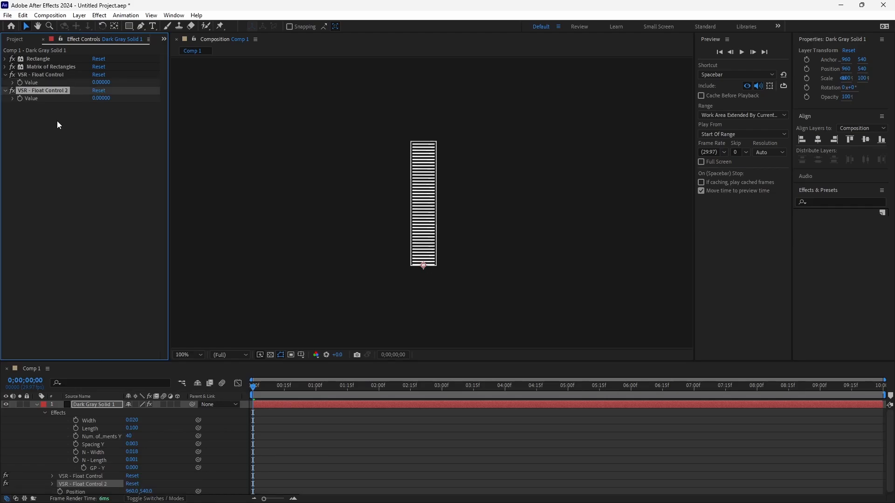
- Add a VSR - Integer XY Control Structure effect and place it between the second and third float controls
right_click(41, 162)
mouse_move(170, 321)
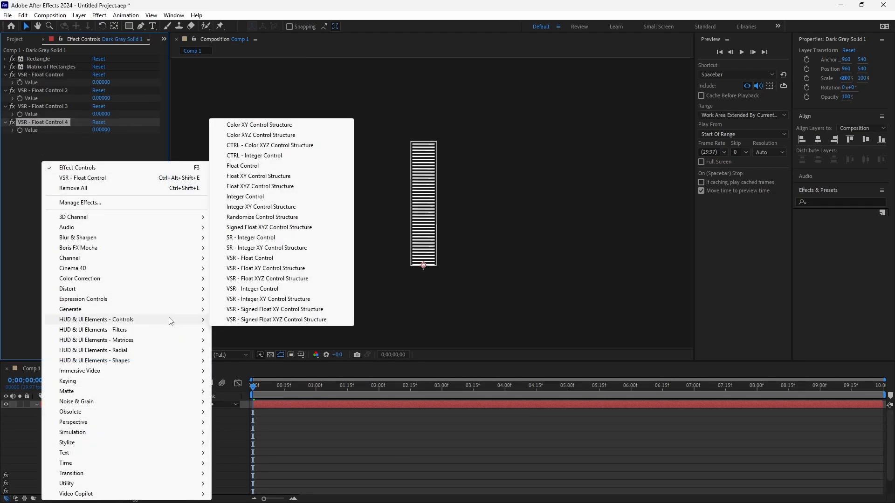
click(286, 299)
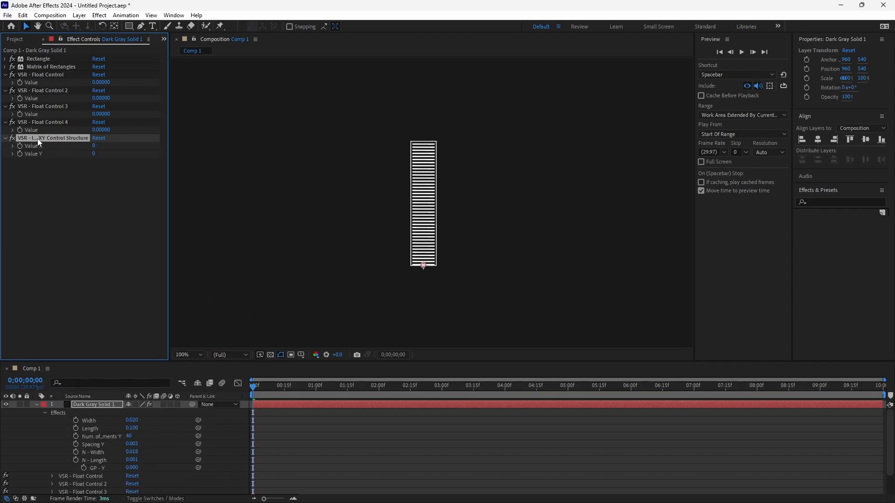
drag(38, 139, 38, 104)
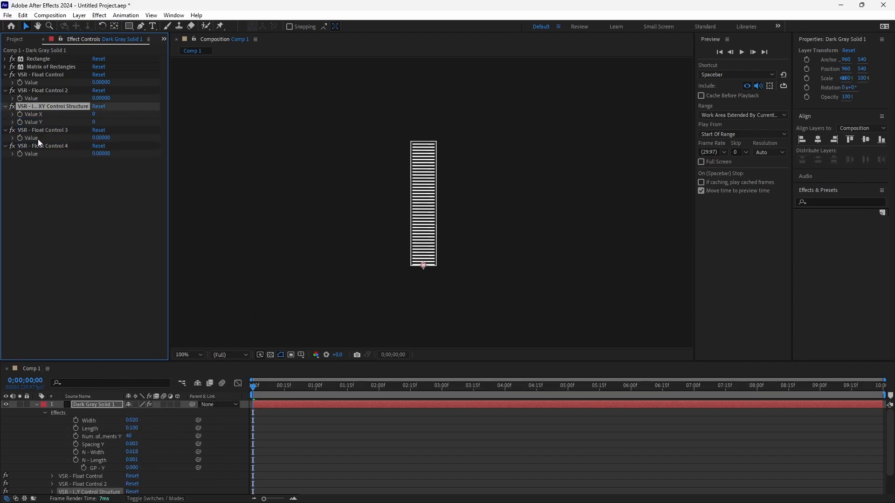
- Rename the first float control as Wi and the second one as Le
click(25, 73)
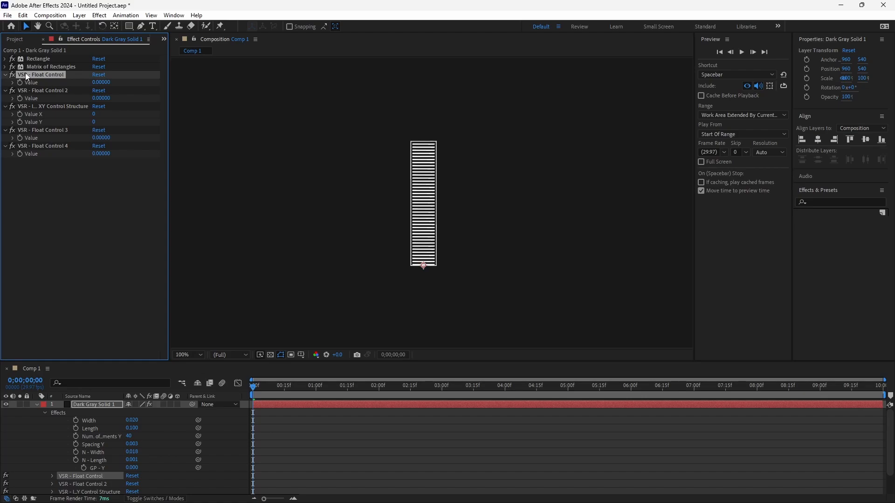
key(Return)
text(Wi)
key(Return)
click(26, 91)
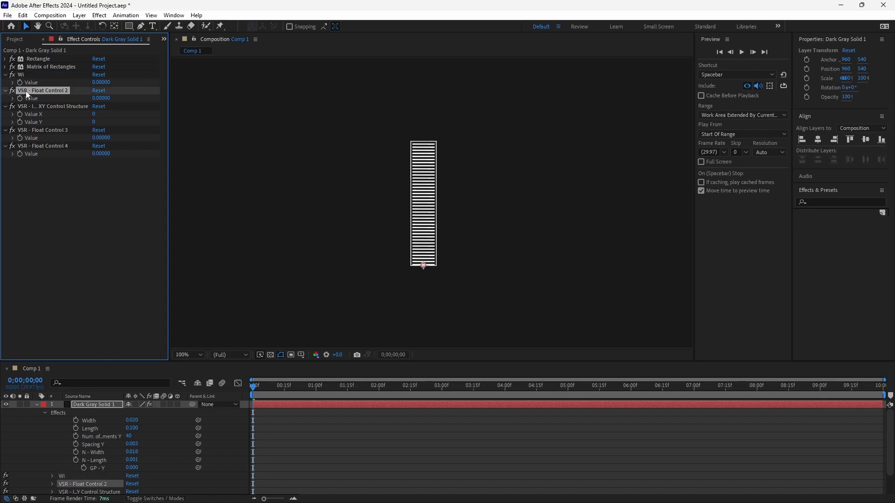
key(Return)
text(Le)
key(Return)
- Rename the integer XY control as Su and the last two float controls as Sp and Ev
click(34, 109)
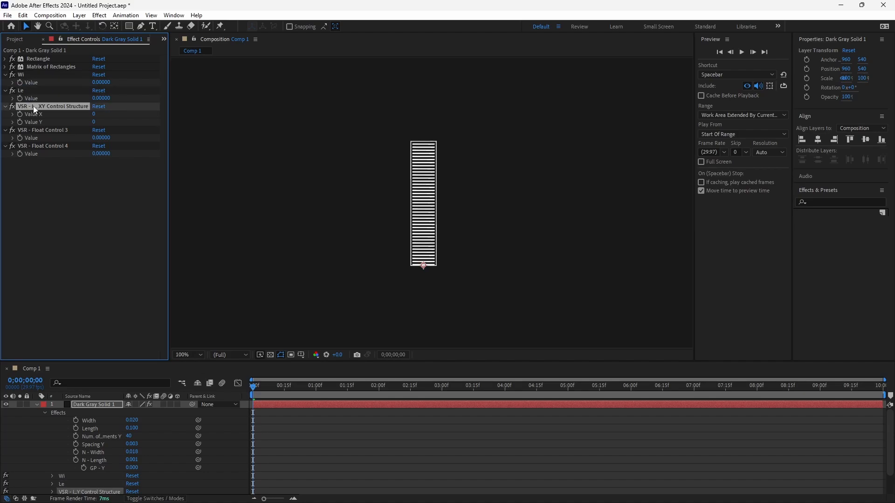
key(u)
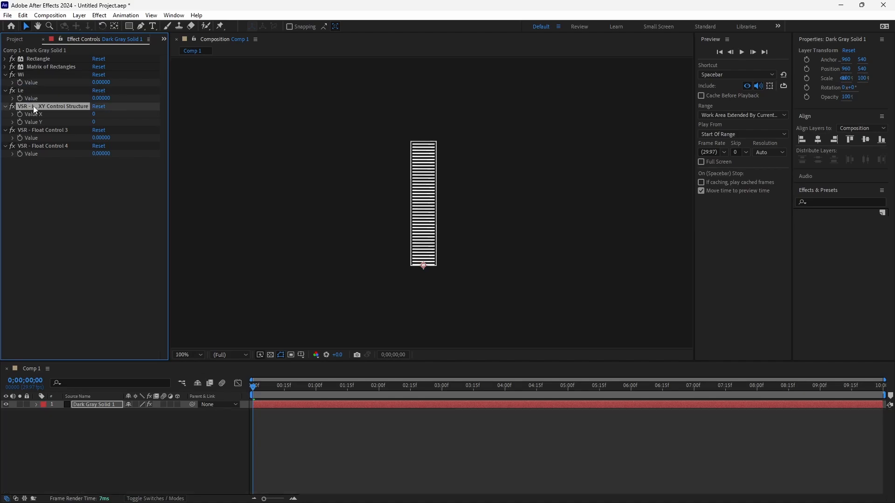
key(Return)
text(Su)
click(33, 131)
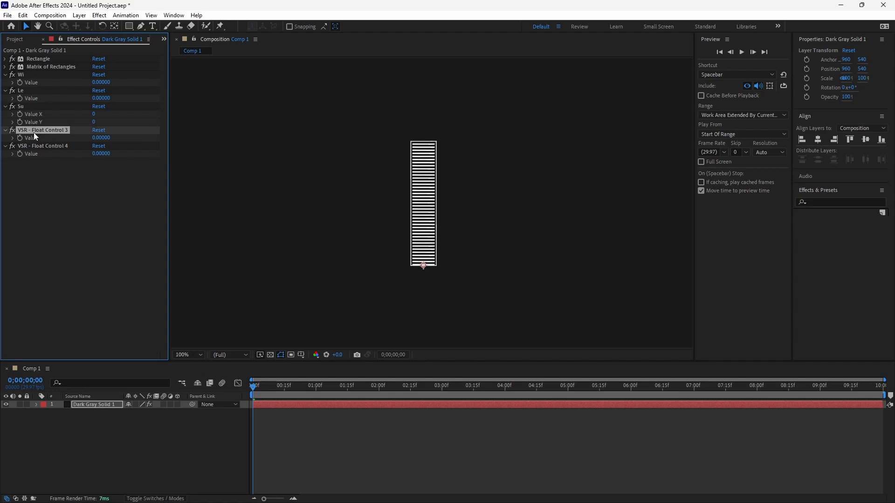
key(Return)
text(Sp)
click(35, 148)
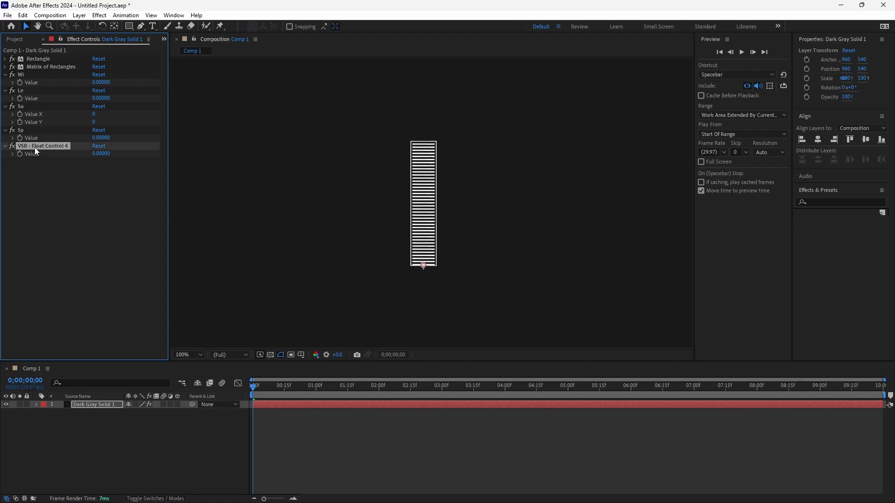
key(Return)
text(Ev)
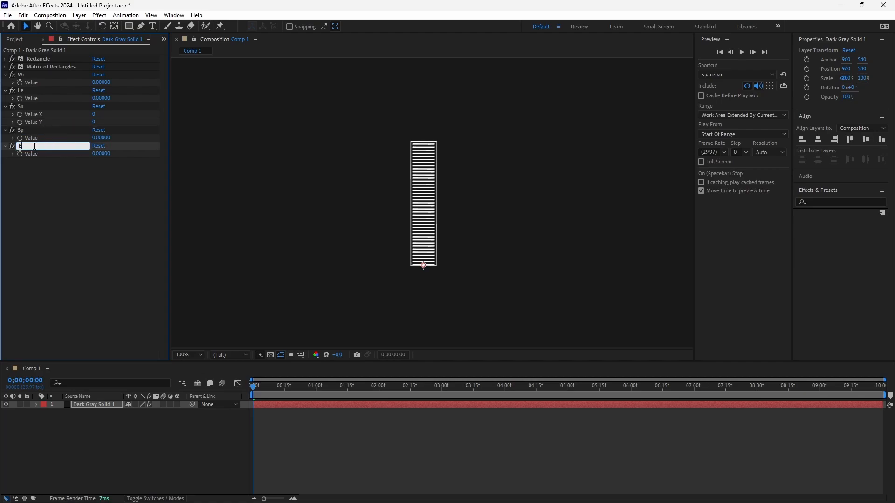
- Move all five control effects above the Rectangle effect and turn them off
shift+click(21, 74)
drag(21, 74, 23, 56)
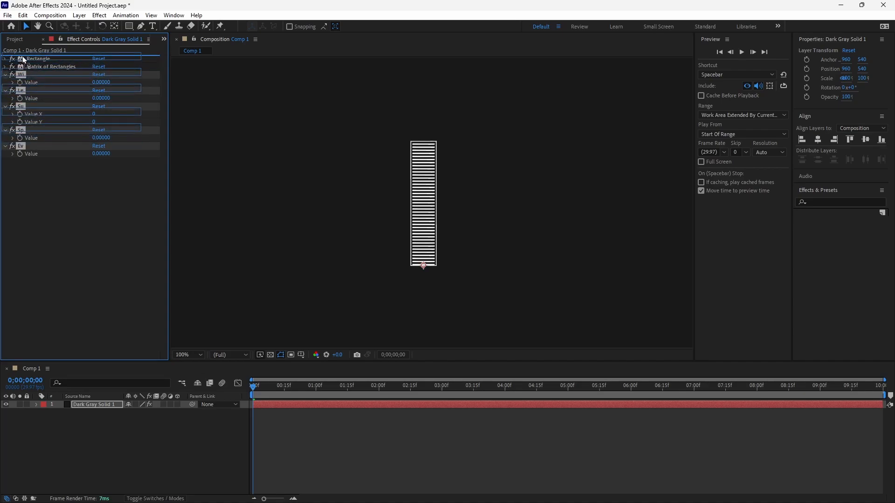
click(12, 59)
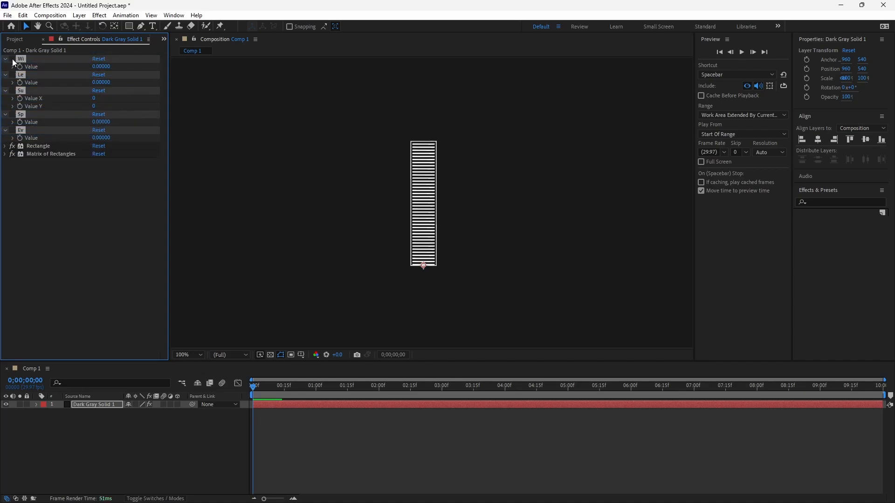
click(34, 169)
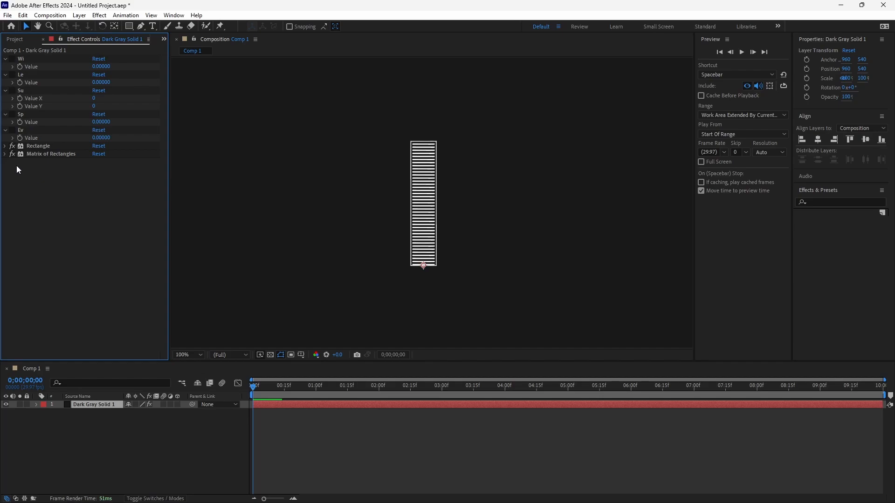
- Link the Rectangle effect's Width to the Wi value and its Length to the Le value with expressions
click(5, 146)
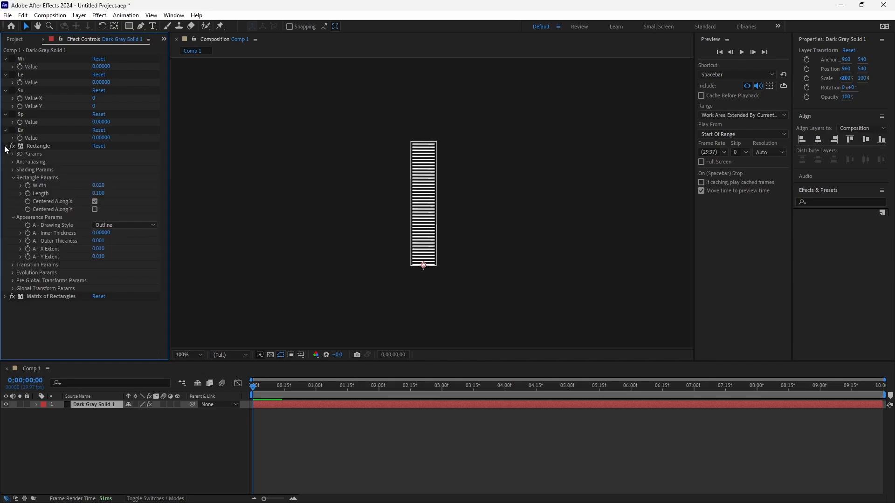
alt+click(29, 186)
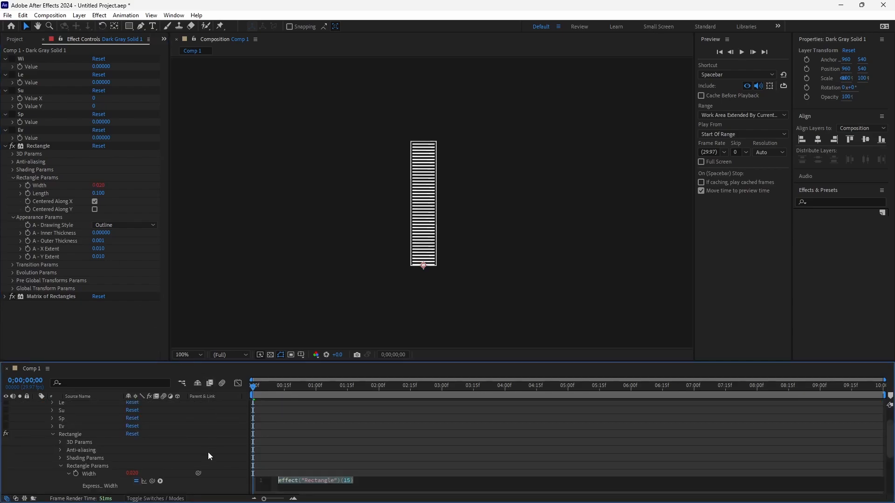
drag(200, 472, 40, 67)
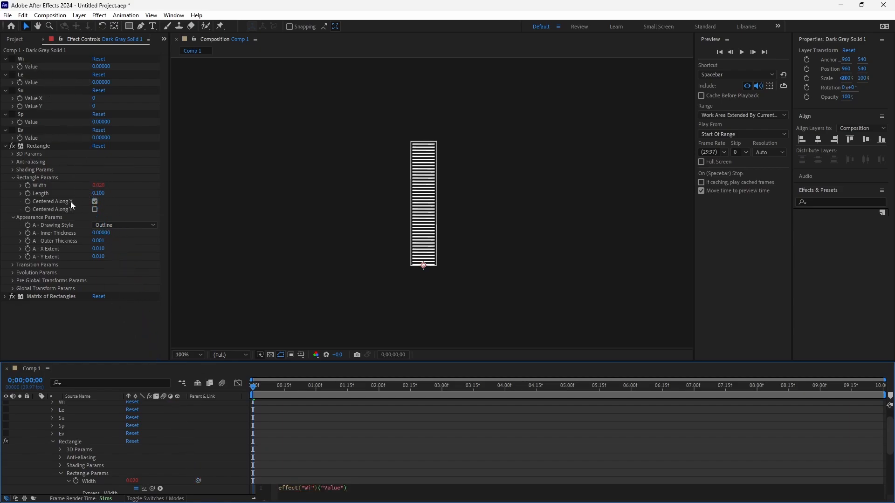
alt+click(28, 194)
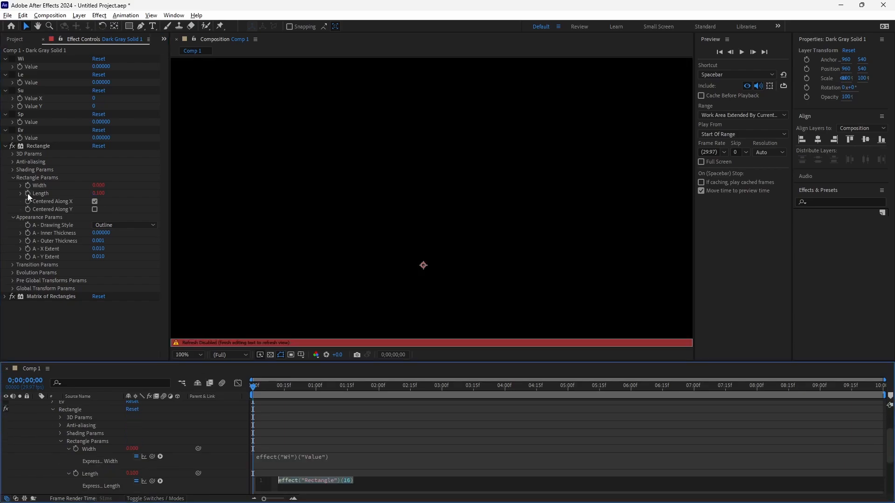
drag(199, 473, 40, 82)
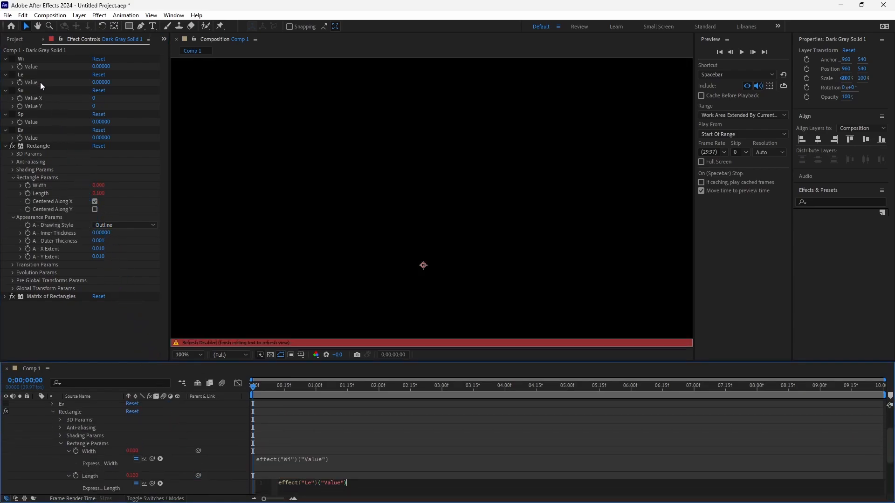
click(108, 326)
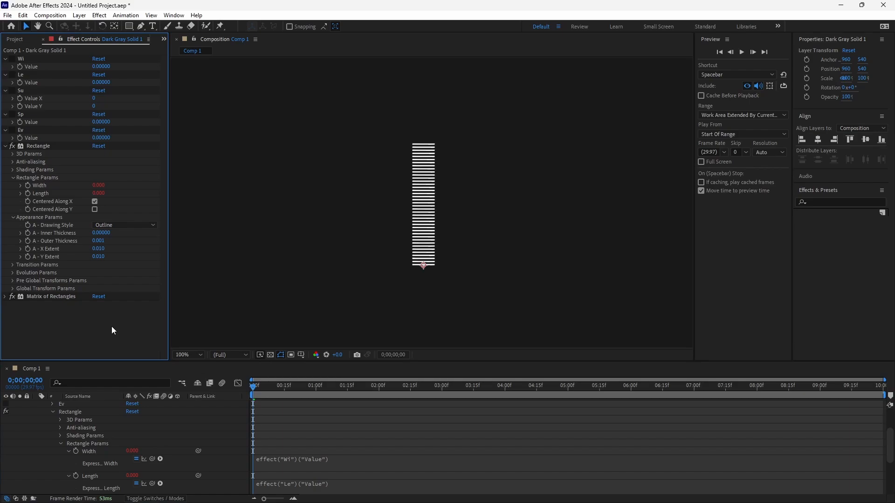
- Set the Wi control's value to 0.02 and the Le control's value to 0.1
click(100, 66)
key(BackSpace)
text(.02)
key(Return)
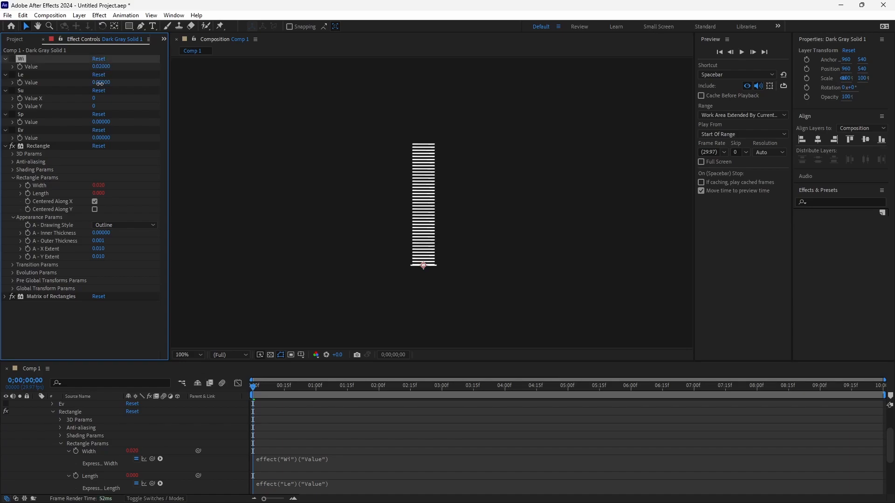
click(99, 83)
key(BackSpace)
text(.1)
key(Return)
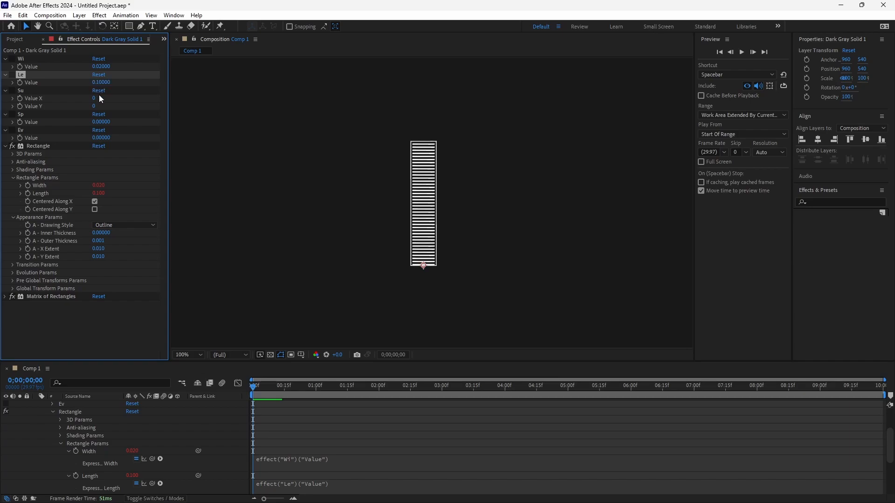
- Set the Su control's Value X to 1 and Value Y to 40
click(96, 99)
text(1)
key(Return)
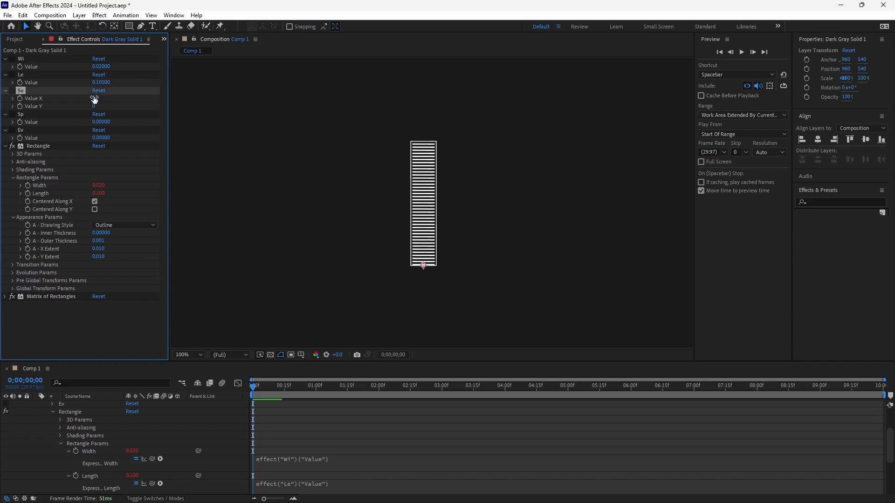
click(95, 106)
text(4)
key(Return)
- Set the Sp control's value to 0.0015 and the Ev control's value to 1
click(102, 122)
text(.0015)
key(Return)
click(100, 137)
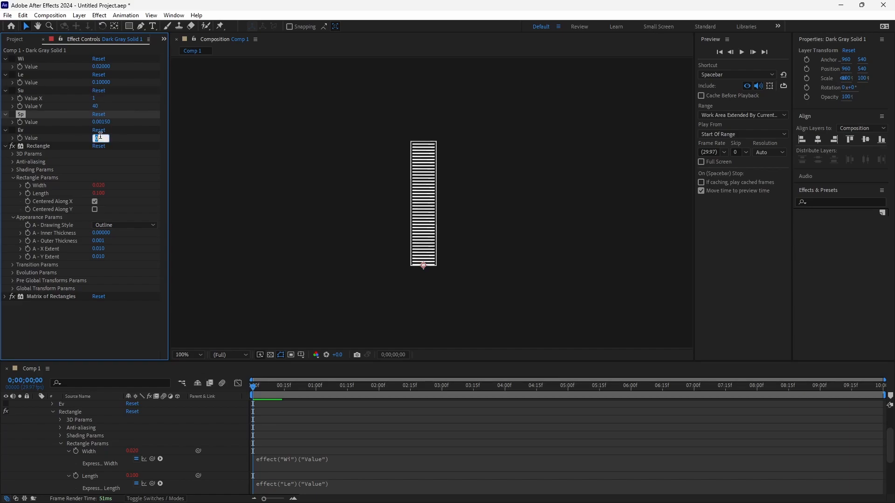
text(1)
key(Return)
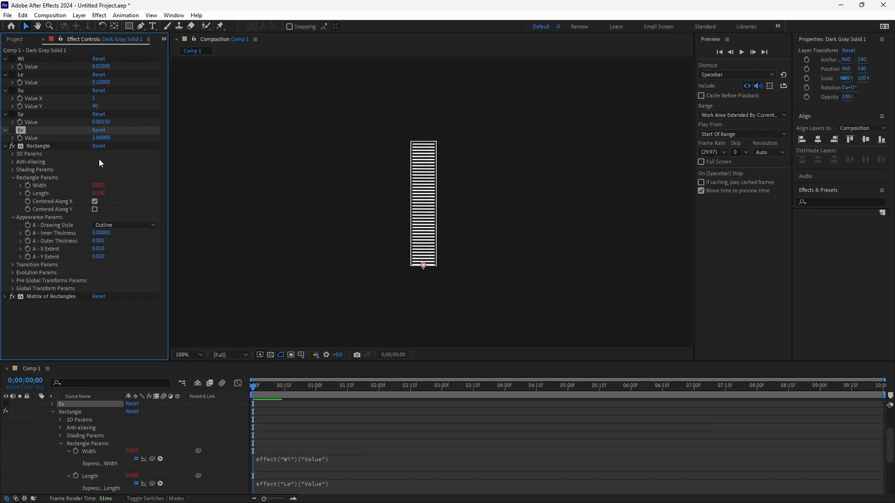
- Test the linked rectangle by varying the Wi and Le control values, and undo the changes
mouse_move(100, 70)
mouse_down()
mouse_move(112, 69)
mouse_move(109, 84)
mouse_up()
key(ctrl+z)
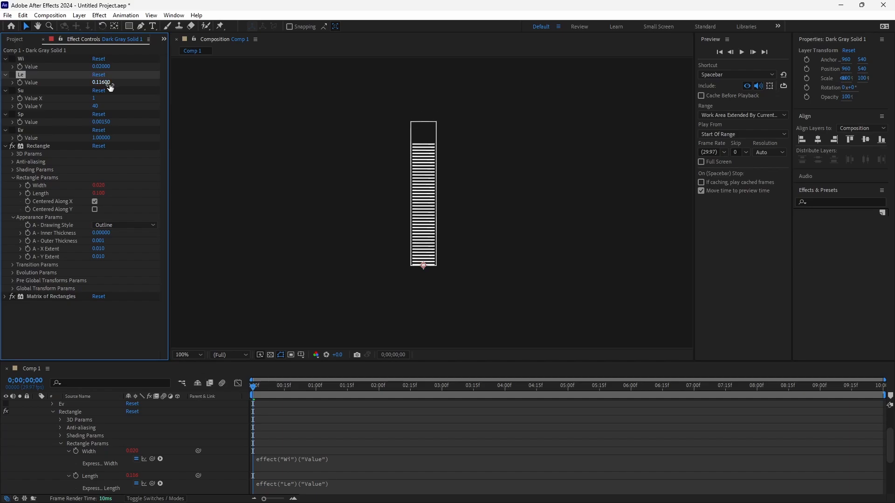
key(ctrl+z)
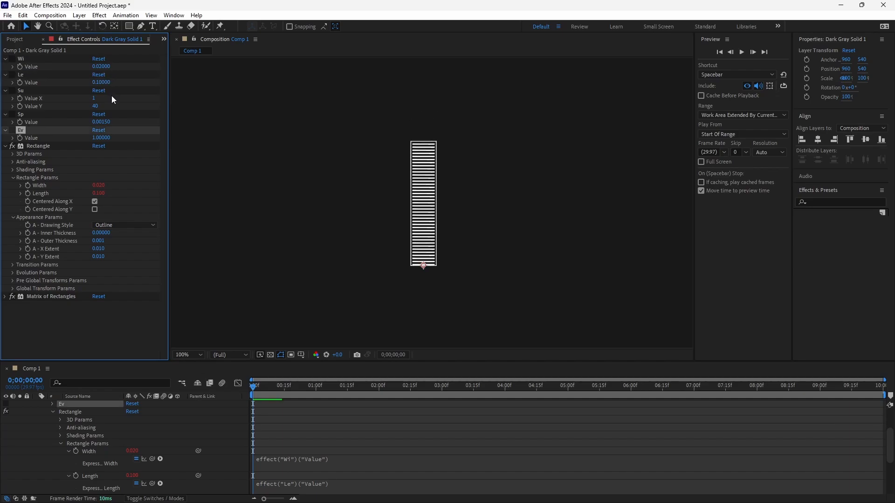
- Give the Matrix of Rectangles' N - Width an expression that subtracts twice the Sp value from the Wi value
click(6, 147)
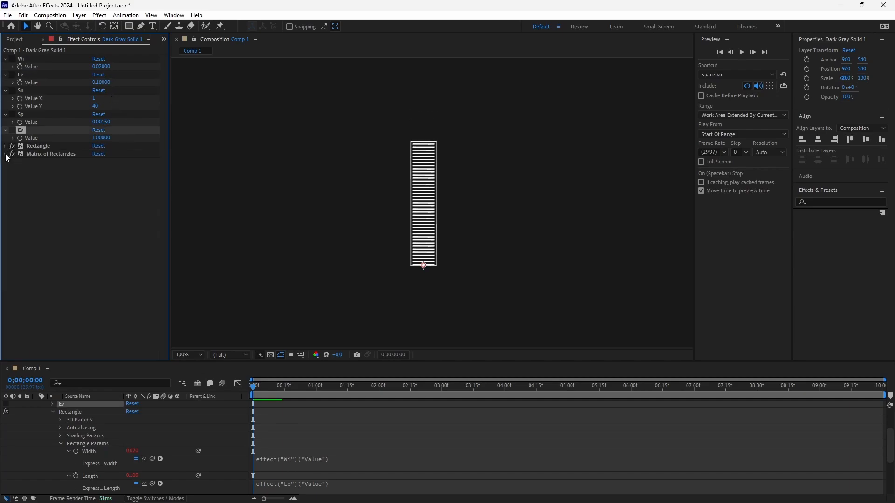
click(6, 154)
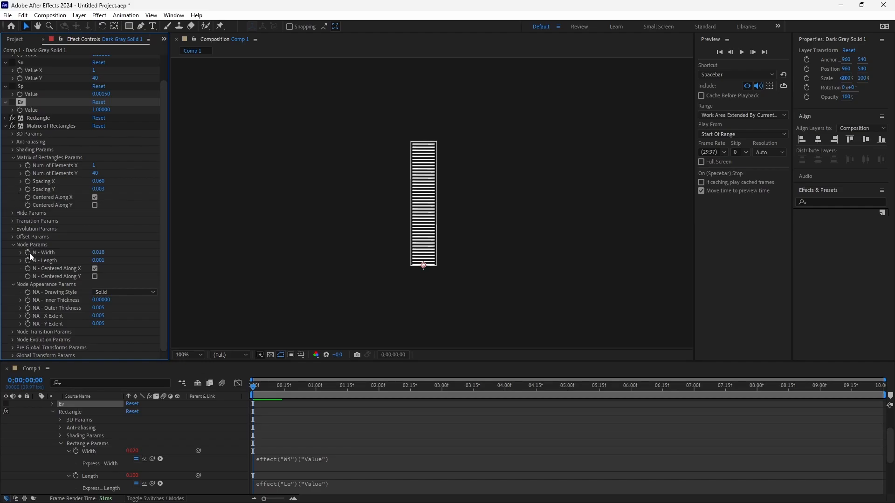
click(14, 284)
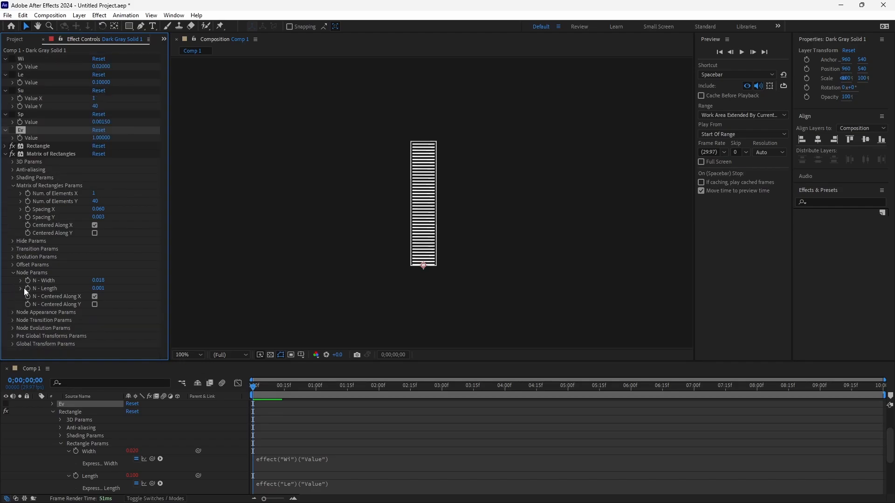
alt+click(27, 280)
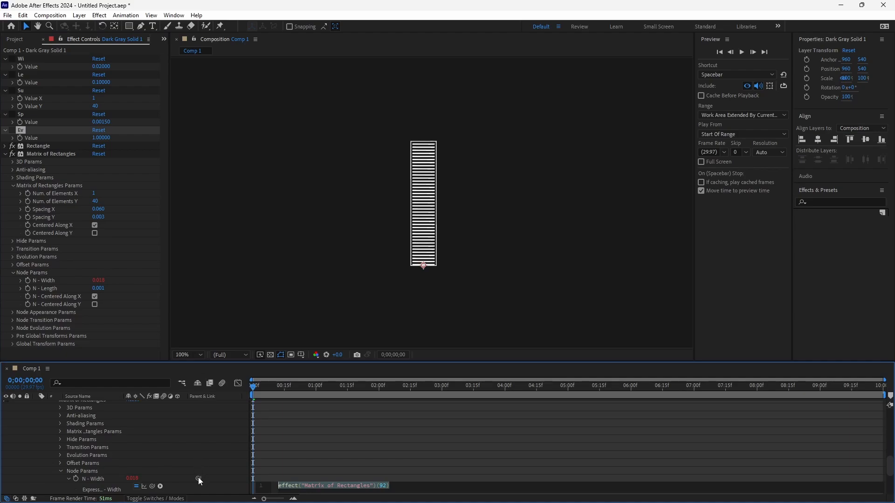
drag(199, 482, 56, 66)
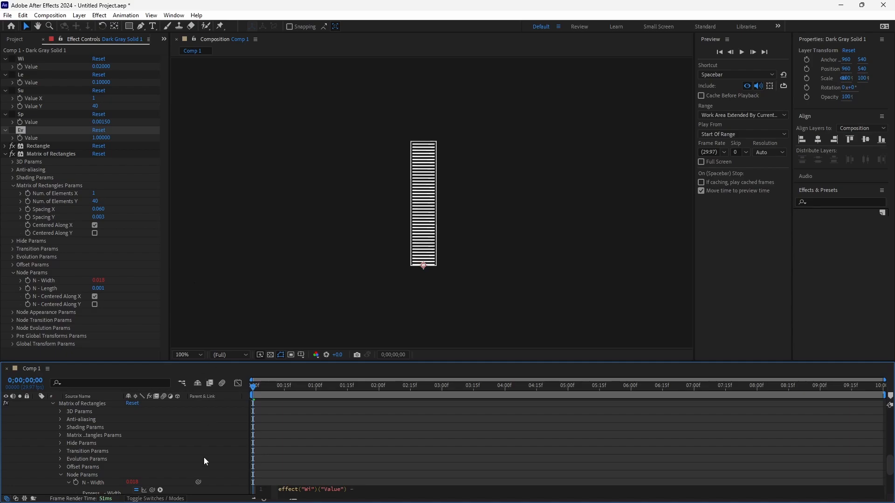
drag(200, 481, 49, 122)
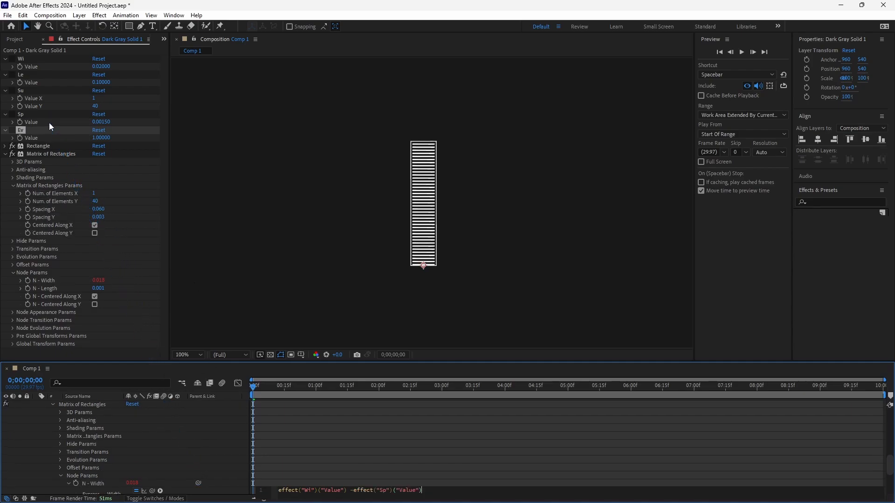
text(*2)
key(KP_Enter)
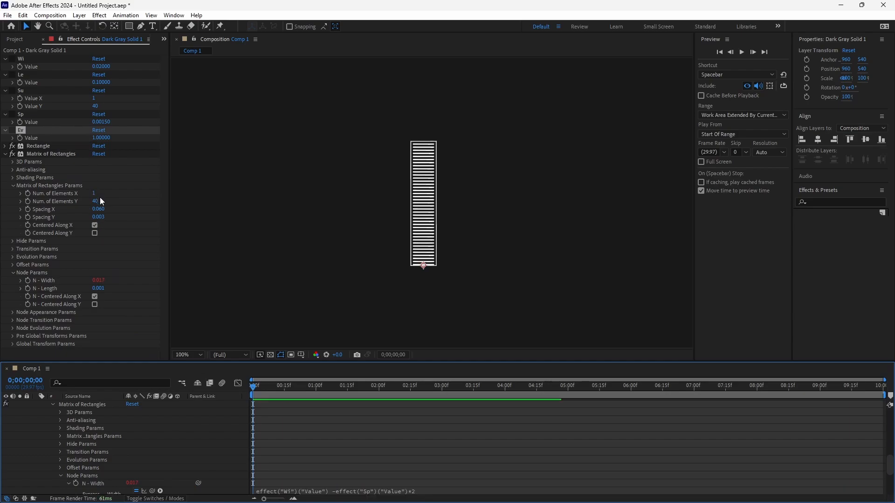
- Link the matrix's Num. of Elements Y to the Su control's Value Y with an expression
alt+click(28, 200)
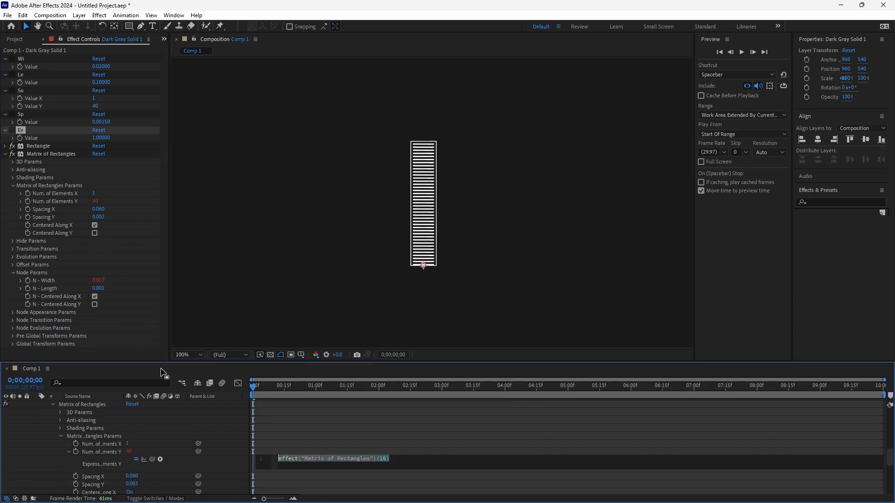
drag(197, 451, 61, 105)
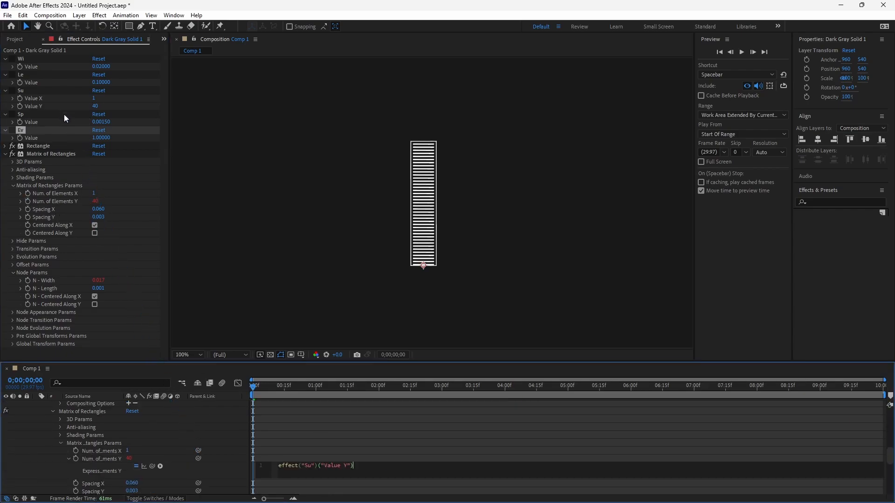
click(168, 452)
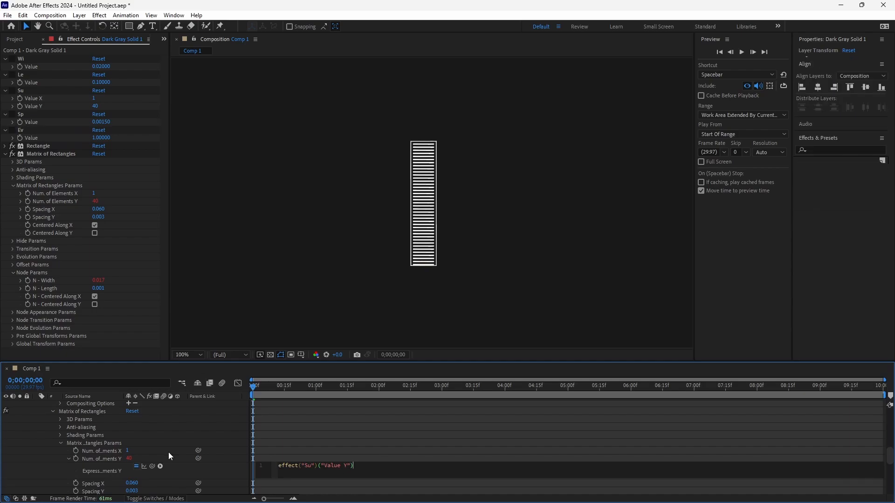
- Give the Matrix of Rectangles' Spacing Y an expression that subtracts the Sp value from the Le value and divides by Su's Value Y
alt+click(27, 217)
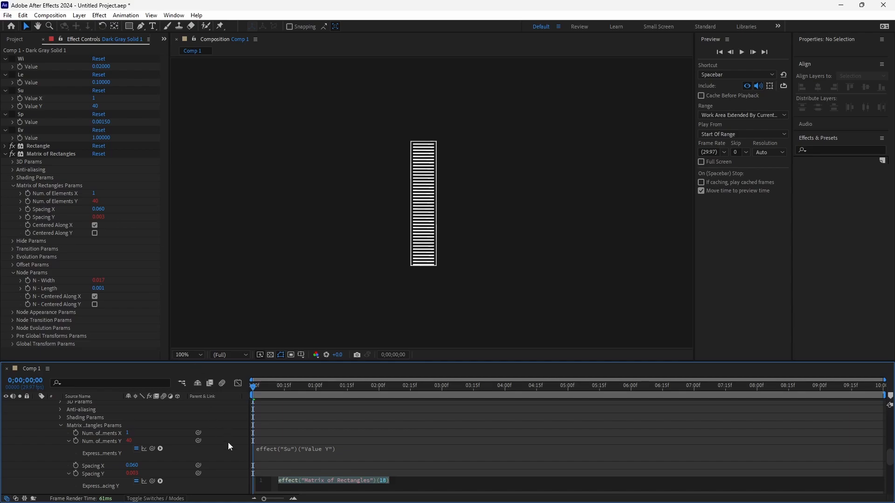
key(BackSpace)
text(())
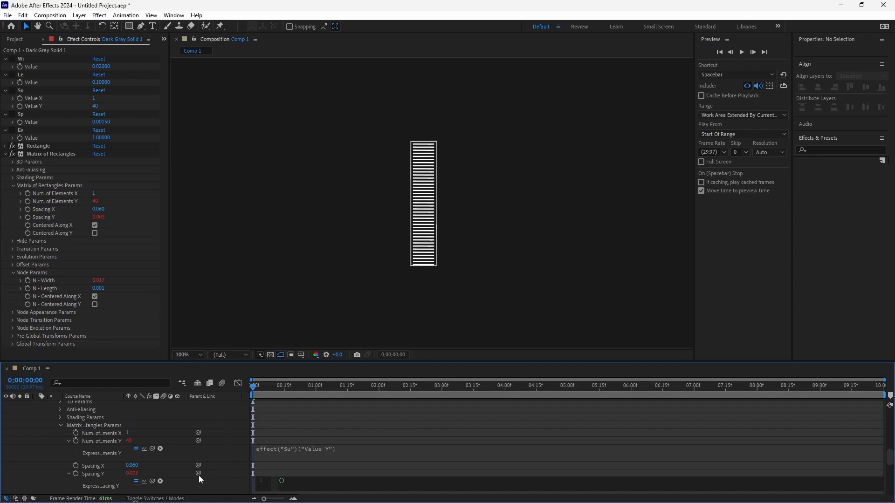
drag(198, 473, 63, 82)
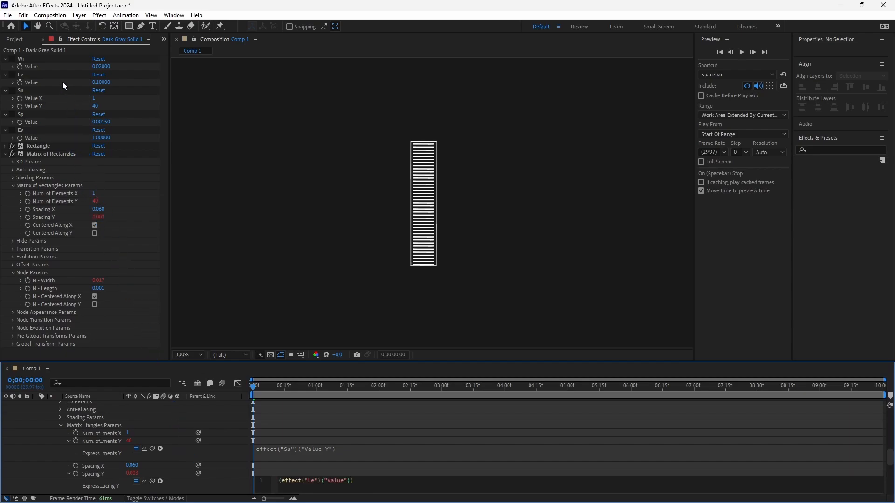
text(-)
drag(199, 473, 60, 122)
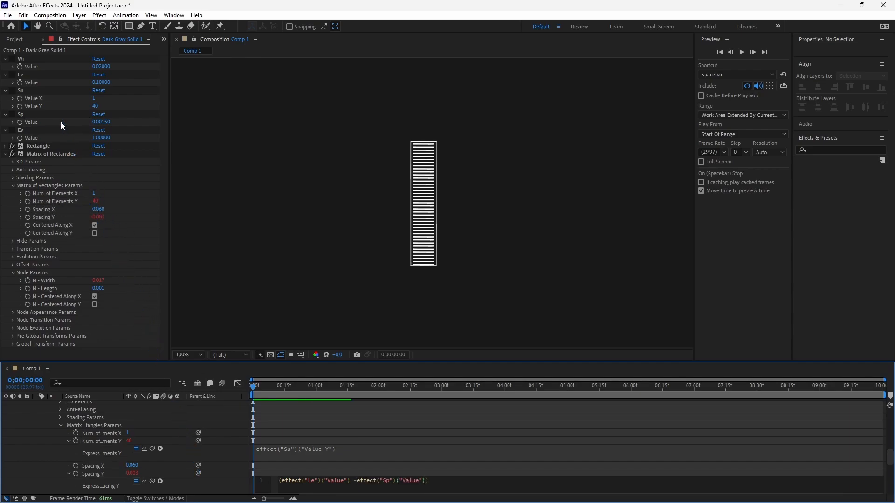
key(Right)
text(/)
drag(198, 474, 74, 106)
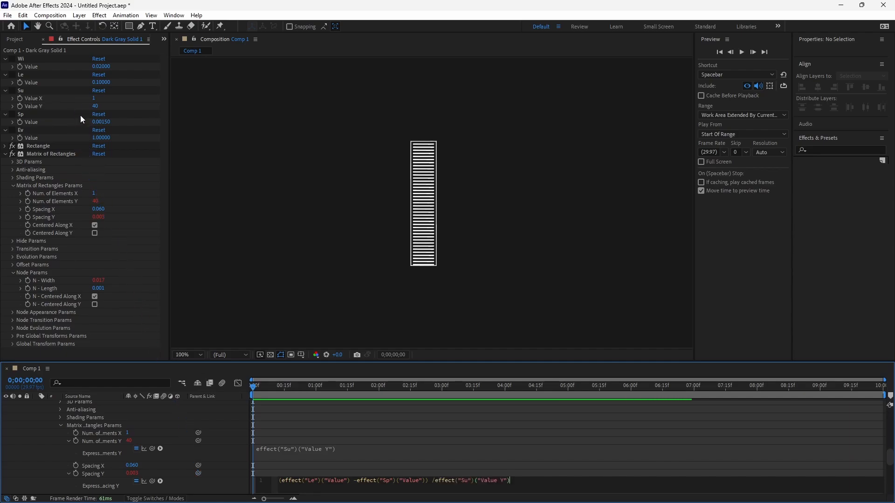
click(185, 451)
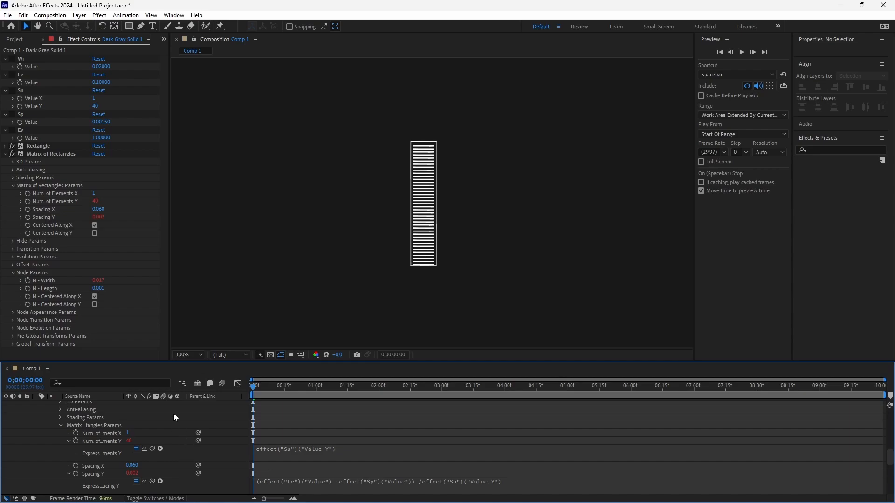
- Link the matrix's global position GP - Y to the Sp control's value with an expression
click(13, 343)
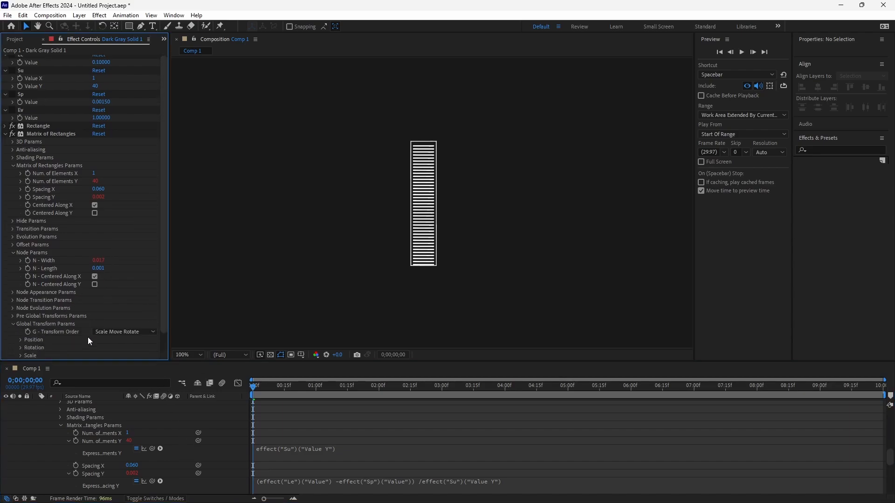
click(19, 340)
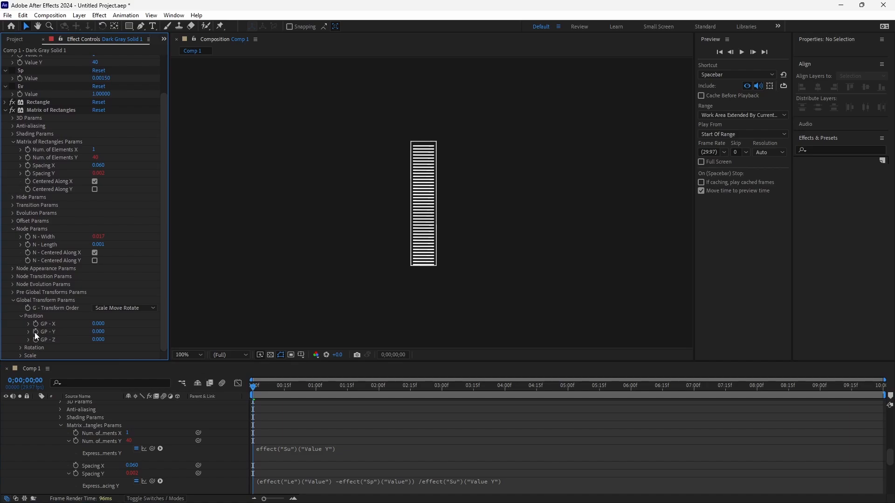
alt+click(35, 331)
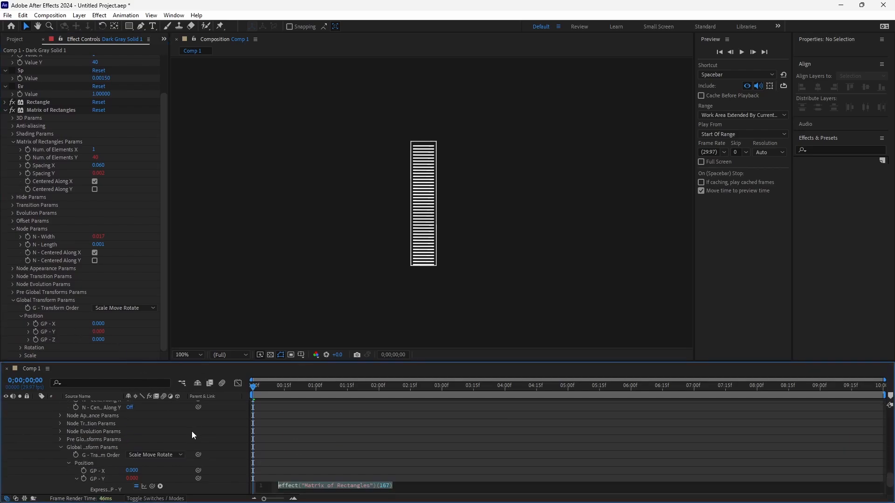
drag(198, 476, 58, 78)
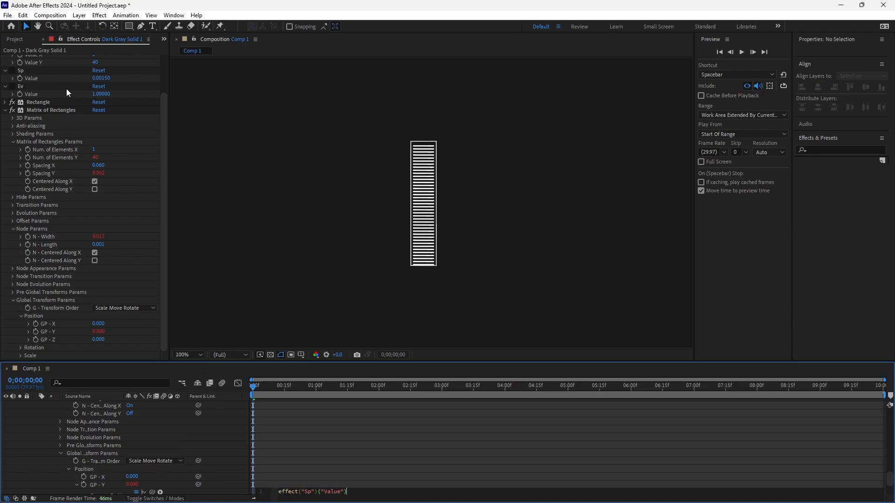
click(129, 198)
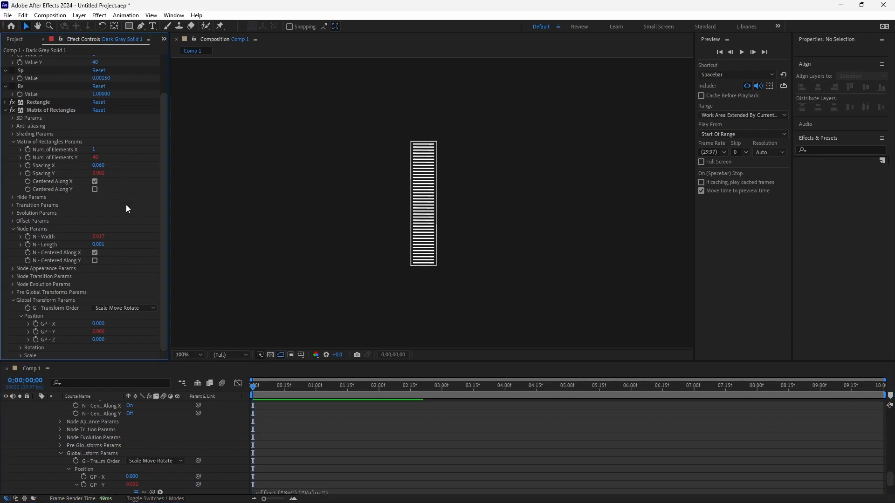
- Set the Su control's Value Y to 10
scroll(126, 205, up, 2)
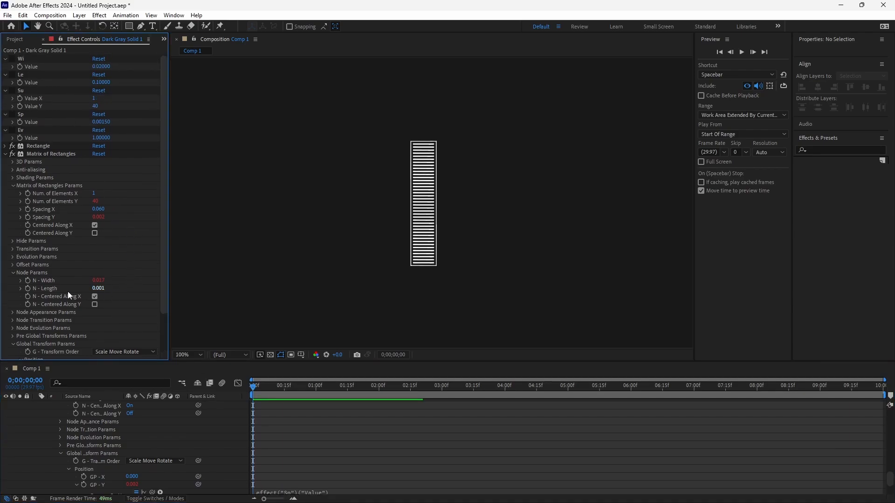
click(96, 106)
text(10)
key(Return)
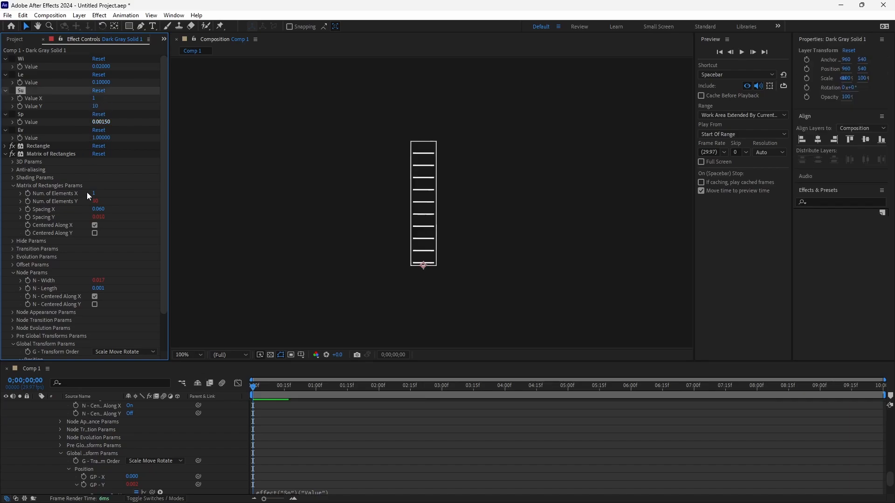
- Give the matrix's N - Length an expression: Le minus Sp in parentheses, divided by Su's Value Y, minus Sp
alt+click(27, 289)
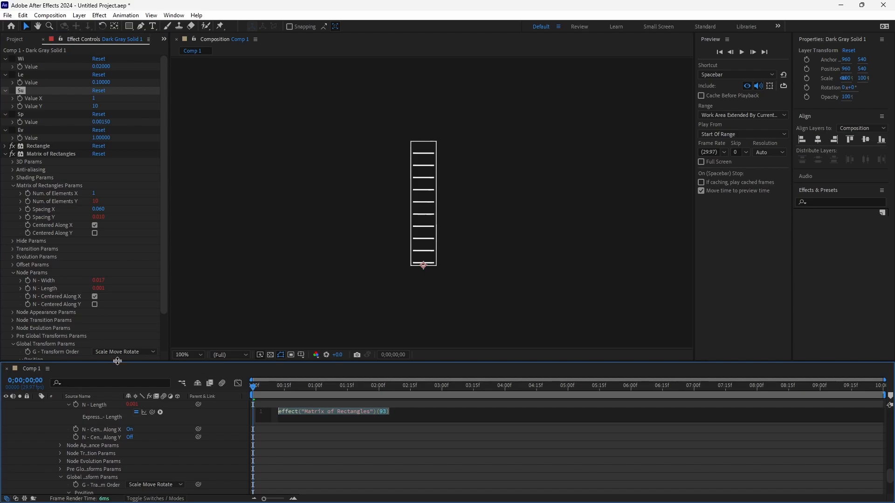
key(BackSpace)
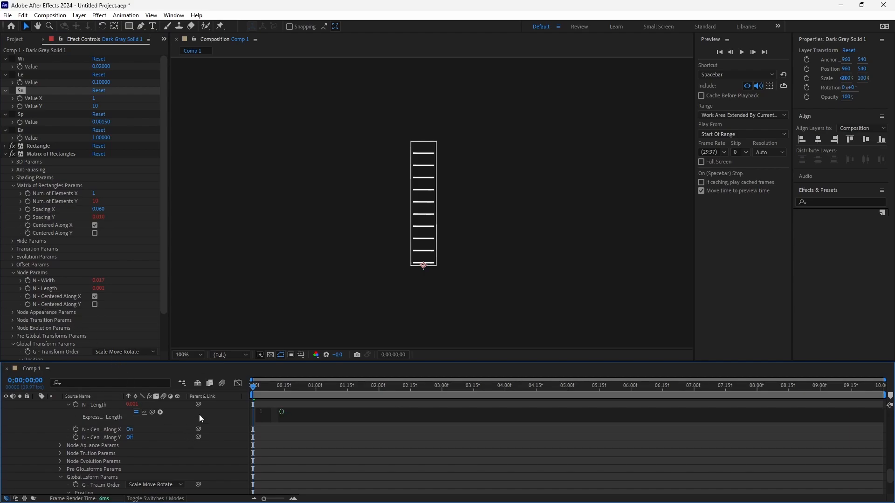
drag(197, 404, 61, 83)
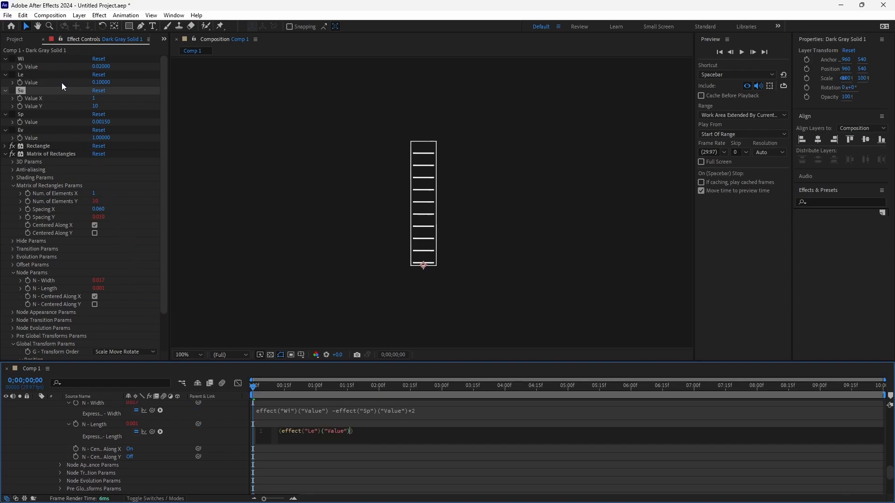
text(-)
drag(199, 424, 47, 121)
key(End)
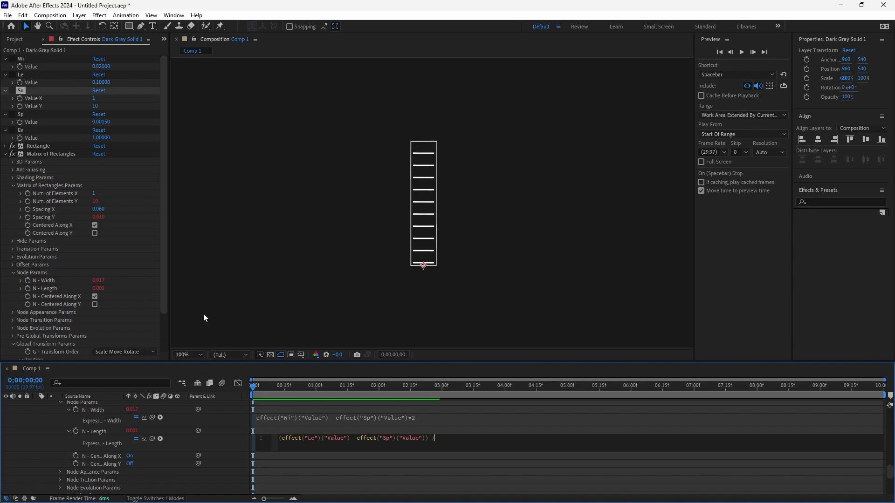
drag(197, 431, 68, 108)
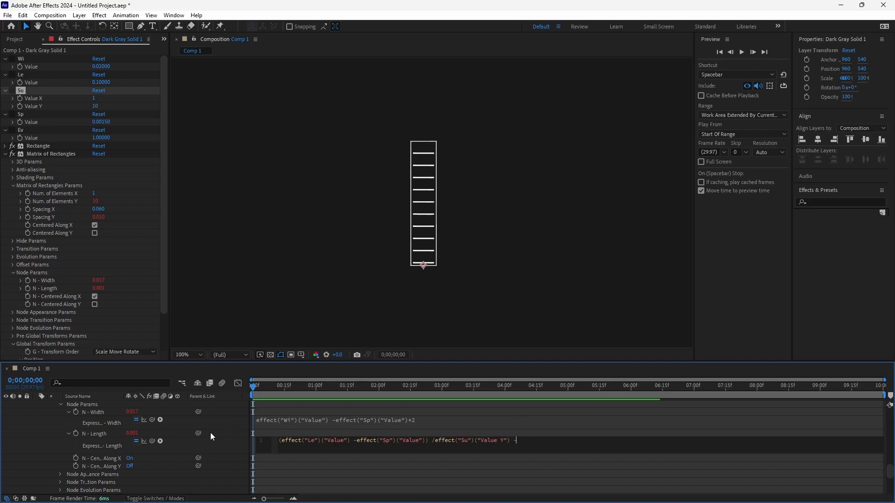
drag(196, 433, 52, 121)
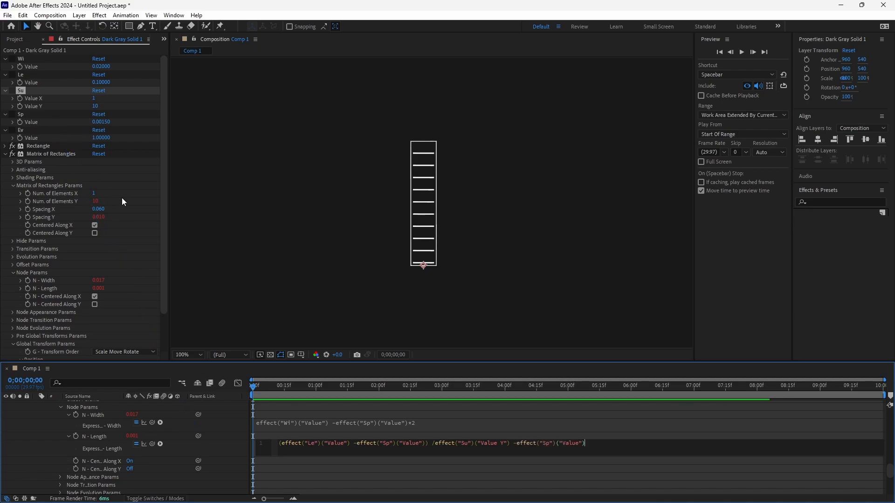
click(131, 253)
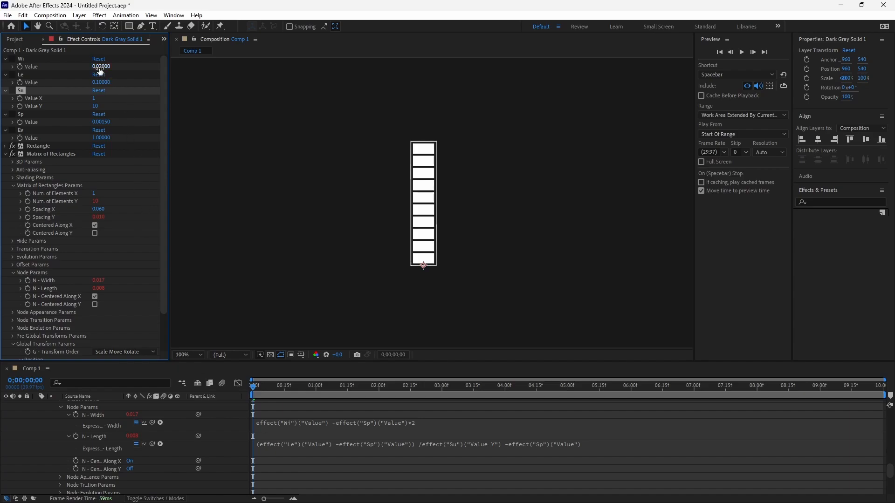
- Test how the linked matrix responds by varying the control values, and undo the test changes
drag(100, 68, 111, 126)
key(ctrl+z)
key(ctrl+z)
key(ctrl+z)
key(ctrl+z)
- Set the Su control's Value Y to 40
click(96, 107)
text(40)
key(Return)
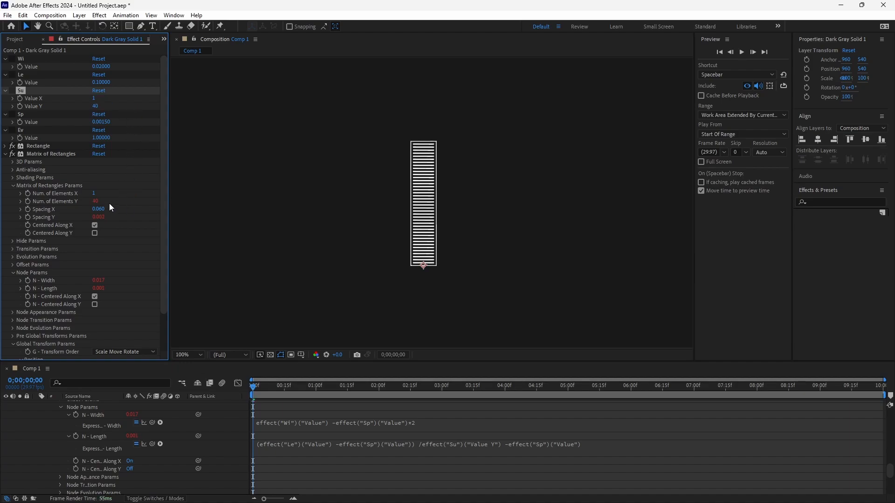
- In the Num. of Elements Y expression, assign the Su control's Value Y reference to a variable named tmpVal
scroll(103, 438, up, 4)
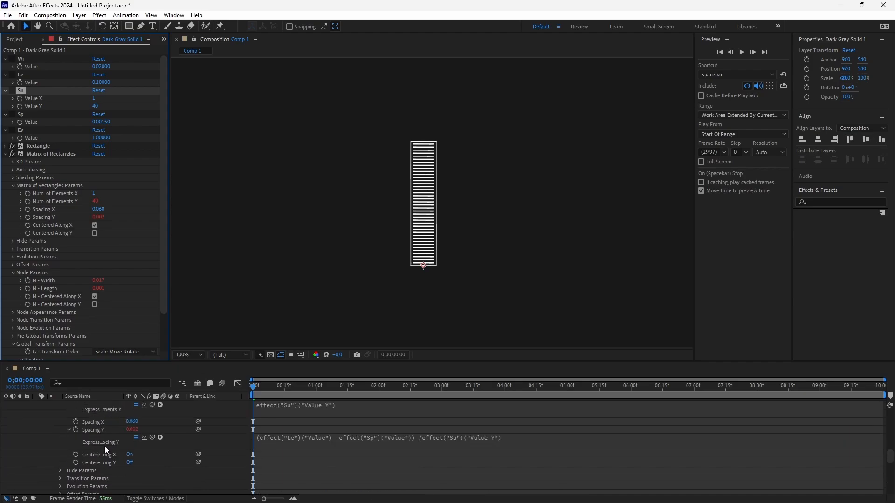
scroll(105, 446, up, 3)
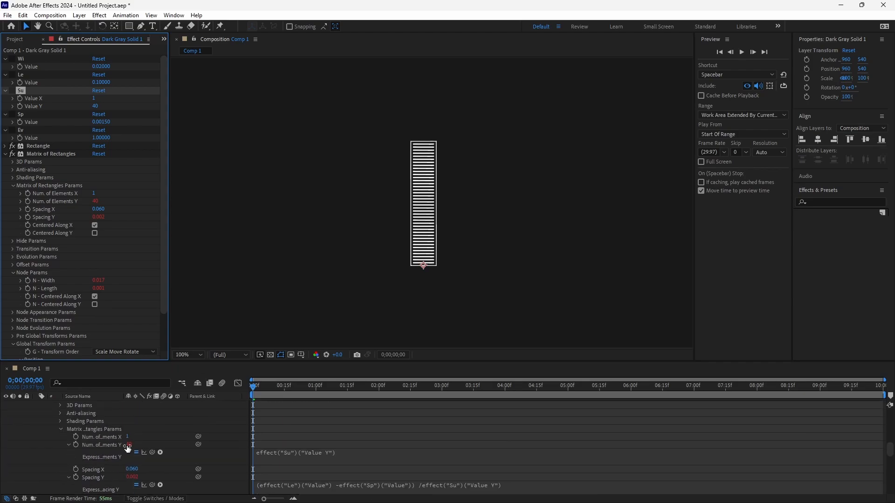
click(298, 452)
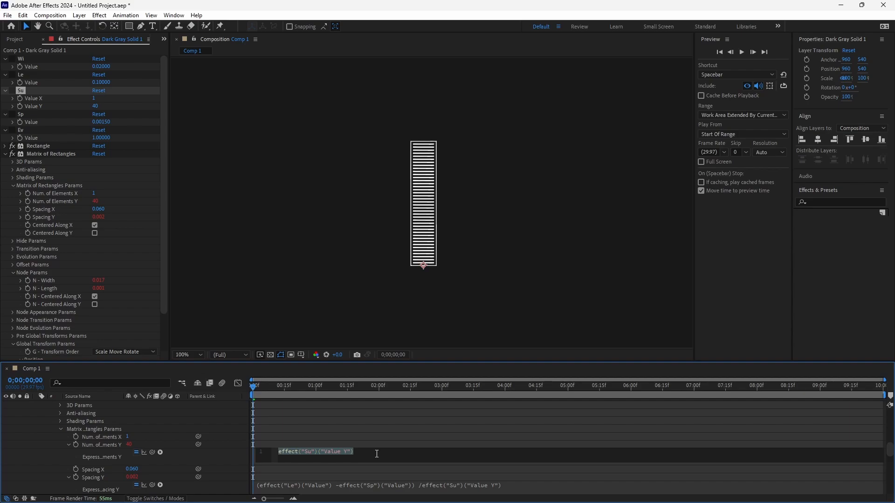
key(Home)
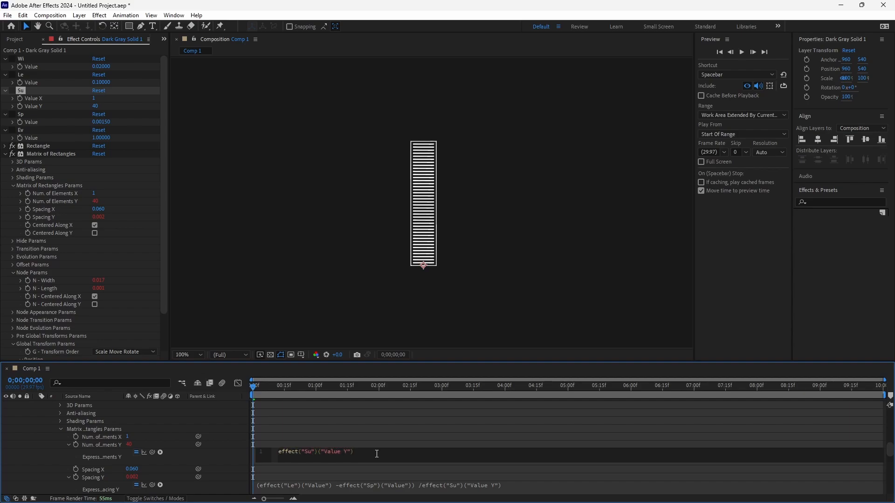
text(tmpVal =)
click(403, 451)
text(;)
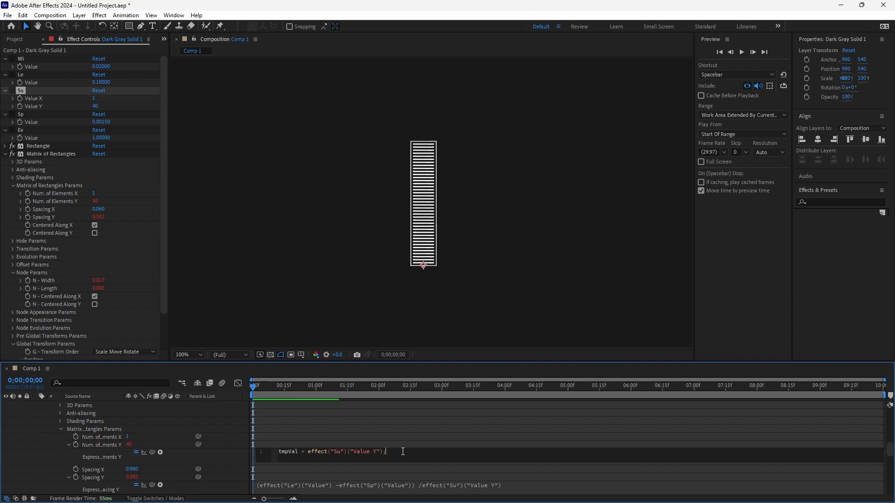
- On a second line of the Num. of Elements Y expression, define tmpVal2 as tmpVal plus a wiggle() call
key(Return)
text(tmp)
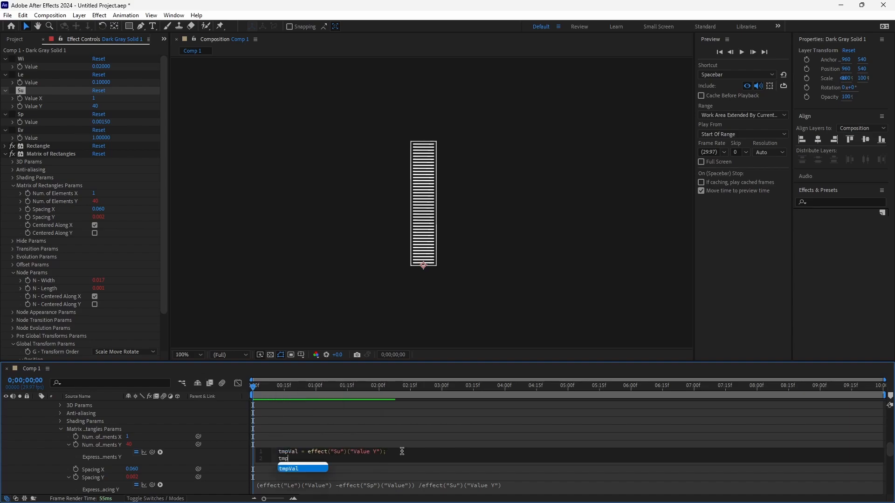
text(Val2)
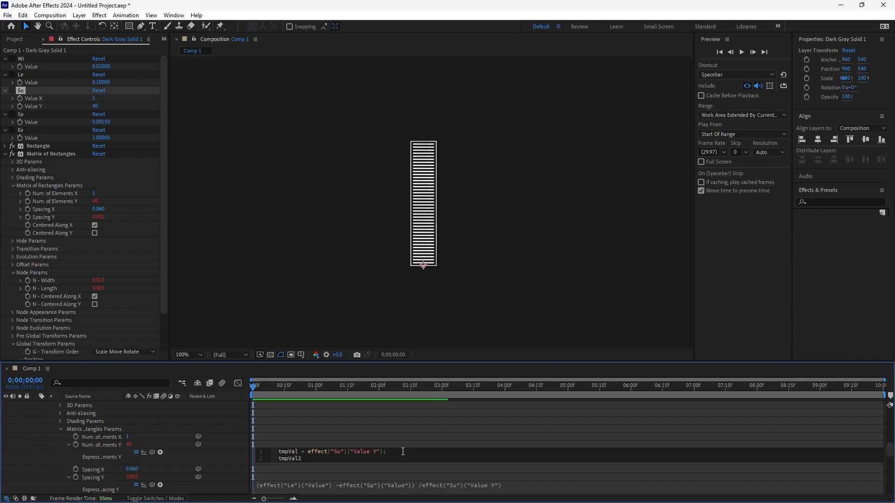
text( = tmp)
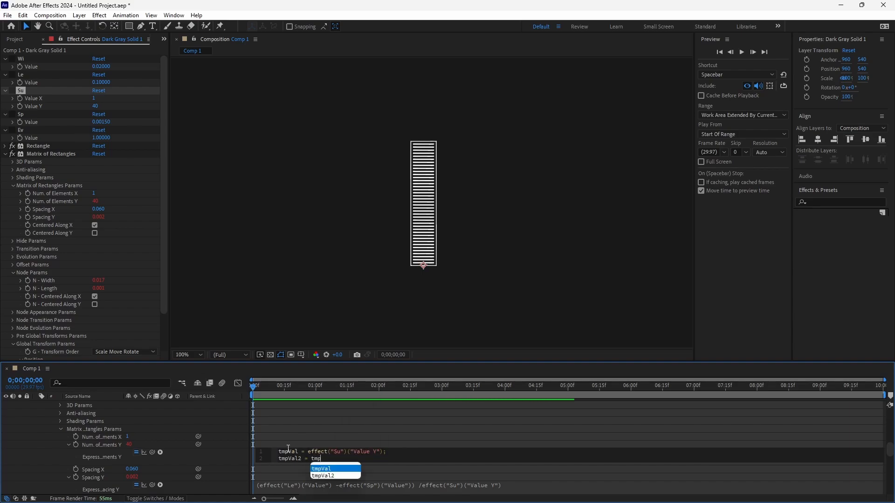
text(Val)
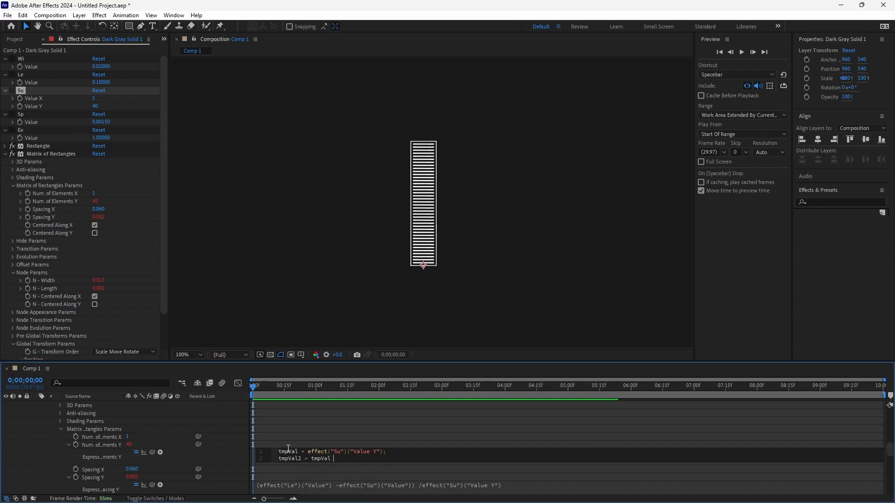
text( +wiggle)
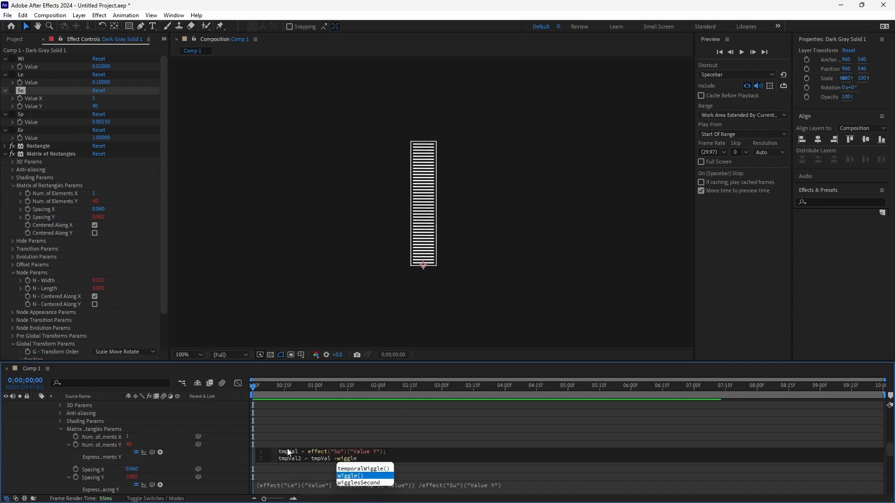
key(Return)
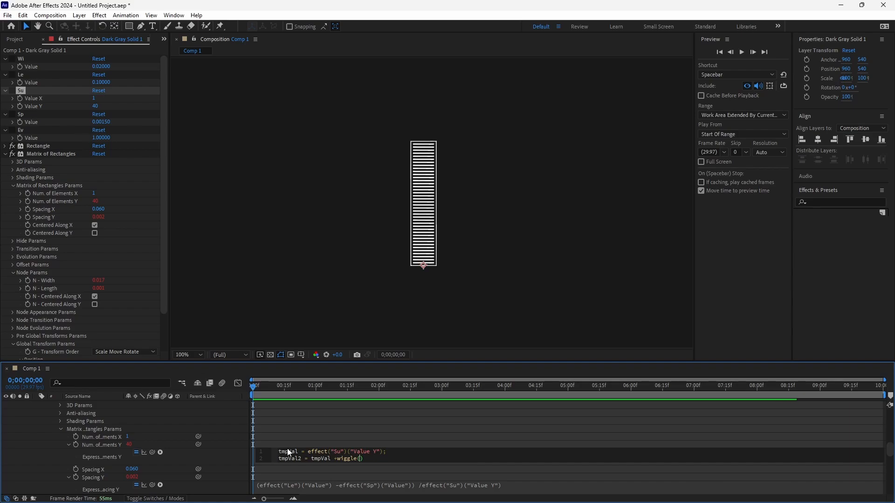
- Use the Ev control's Value and tmpVal/2 as the wiggle arguments, and change the base term before the wiggle to tmpVal/2
drag(200, 443, 52, 138)
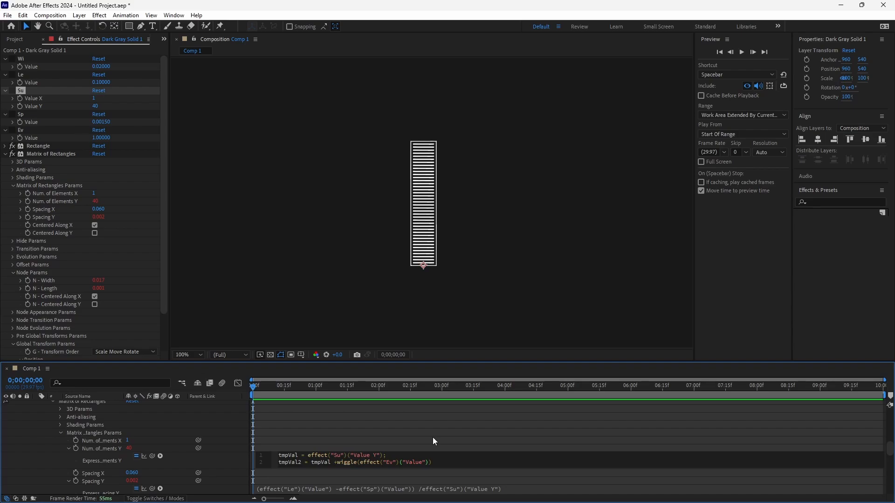
text(, tmpV)
text(mpVal)
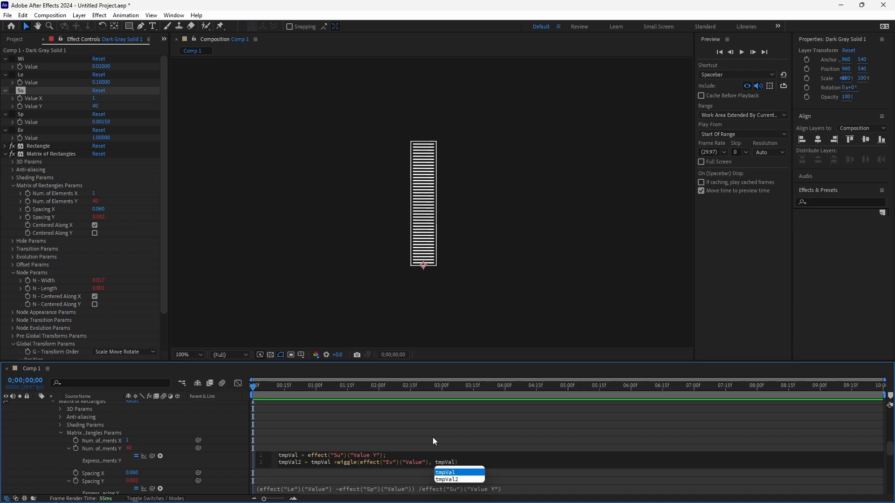
text(/2)
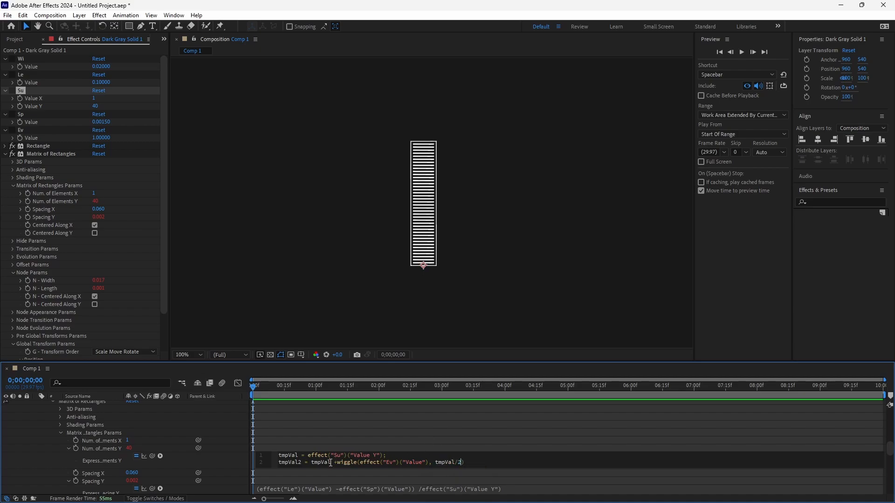
text(/2)
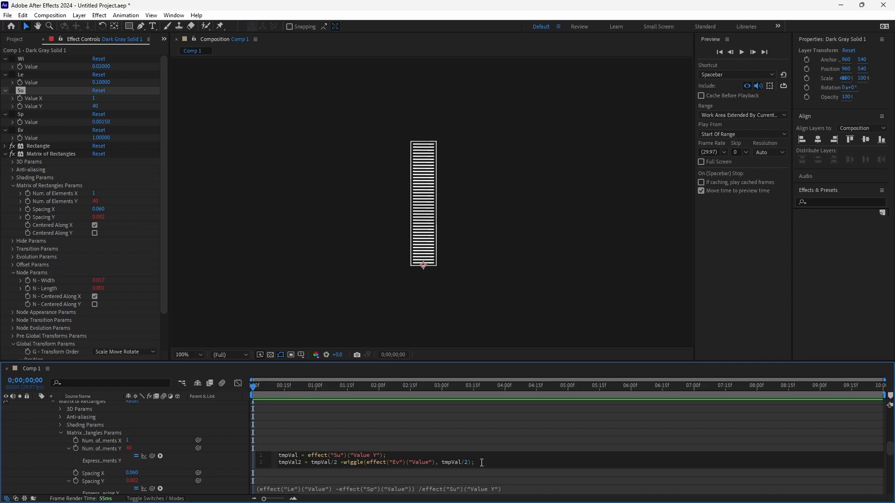
- Add a third line to the expression with the condition if(tmpVal2 > tmpval) and an empty pair of braces
key(Return)
text(if)
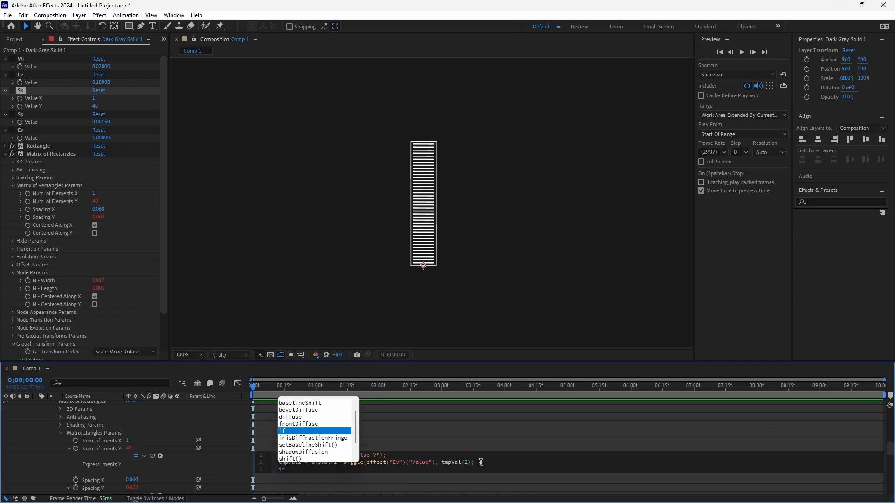
text(()tmpVal2 > )
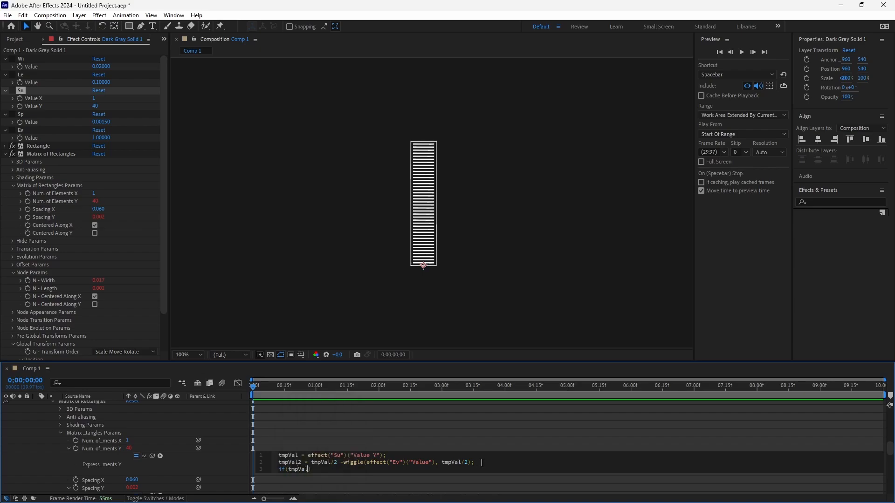
text(tmpval)
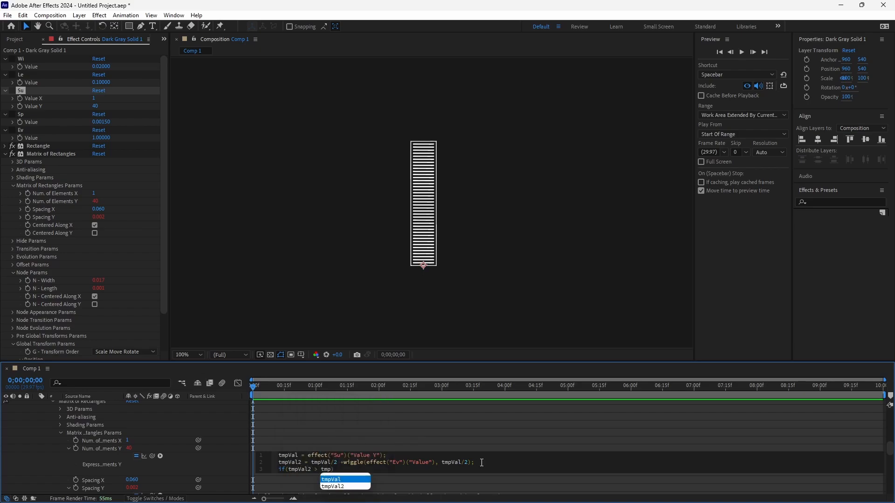
key(Right)
text({})
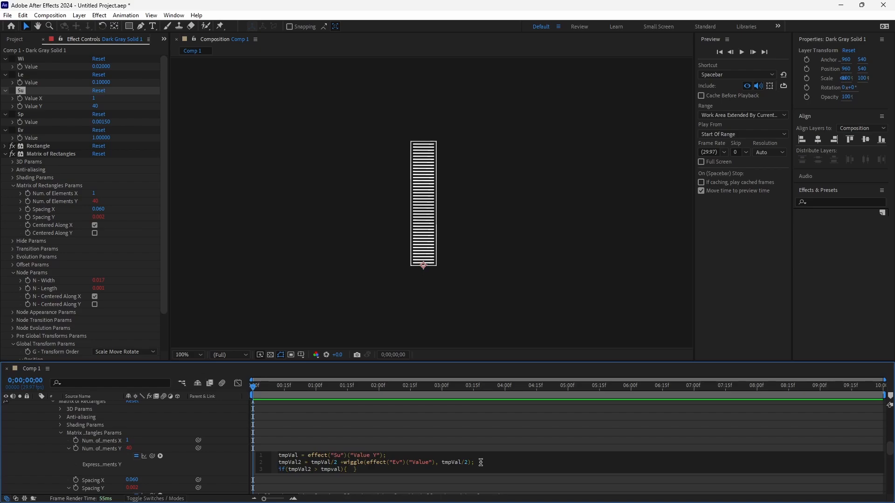
text(tmpVal;)
- Make the if branch return tmpVal, add an else branch returning tmpVal2, and apply the expression
key(End)
text(else { tmpVal2;)
click(224, 467)
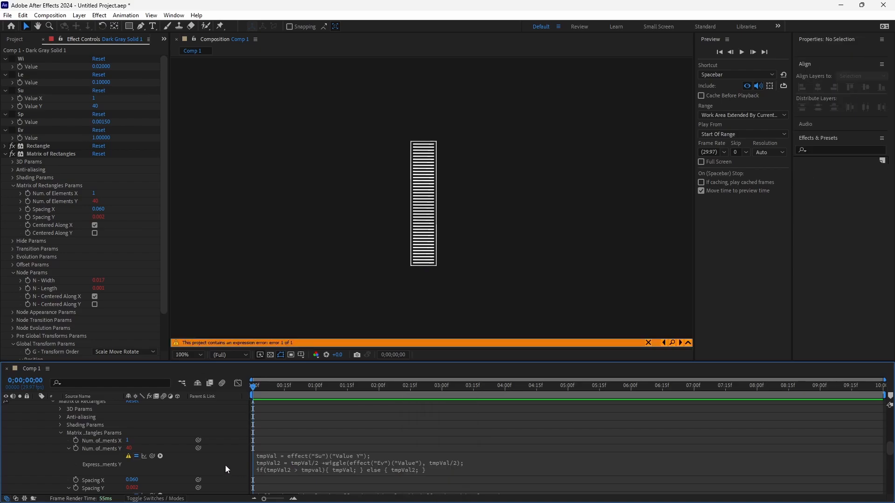
- Set the matrix's base Num. of Elements Y to 0
click(96, 203)
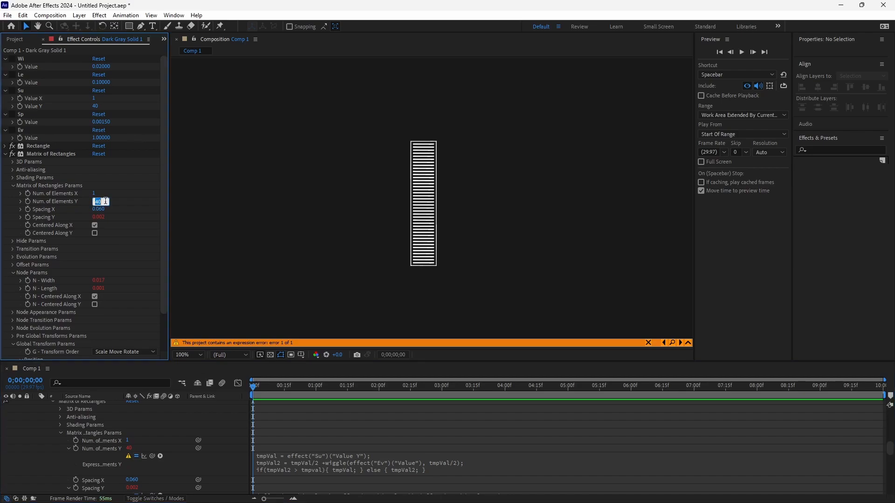
text(0)
key(Return)
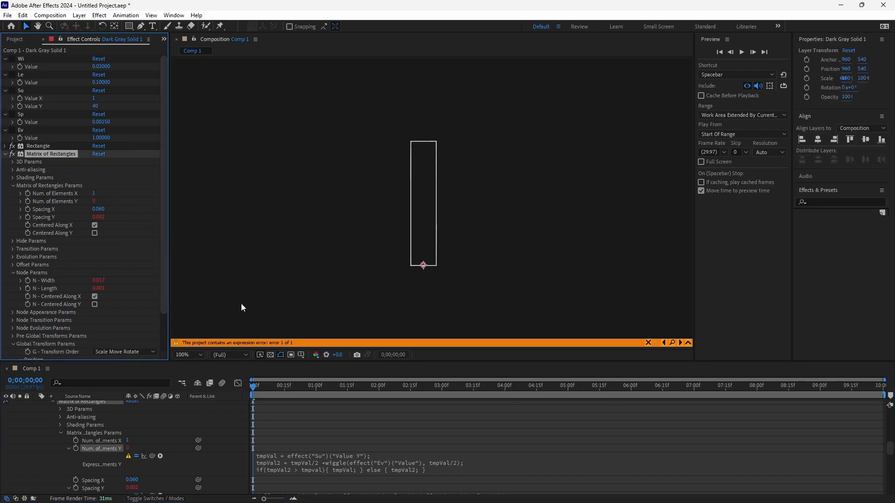
- Correct the variable compared in the expression's if condition to tmpVal, and preview the animation
click(670, 343)
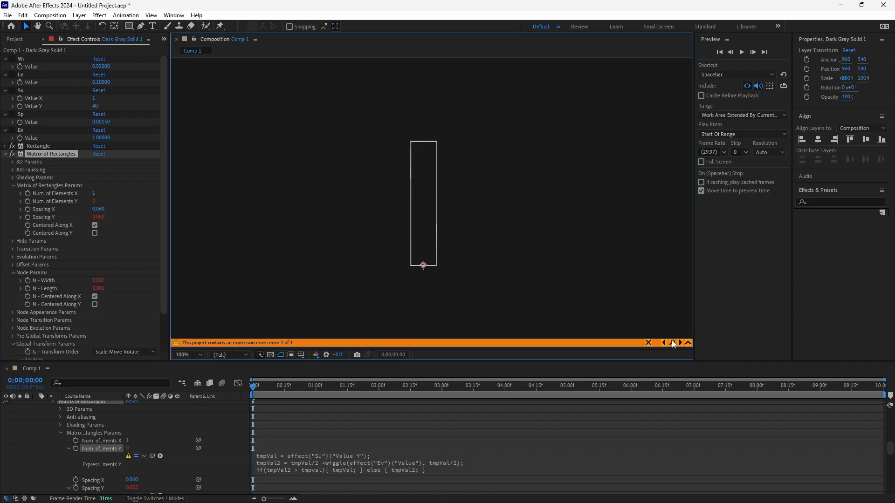
click(325, 468)
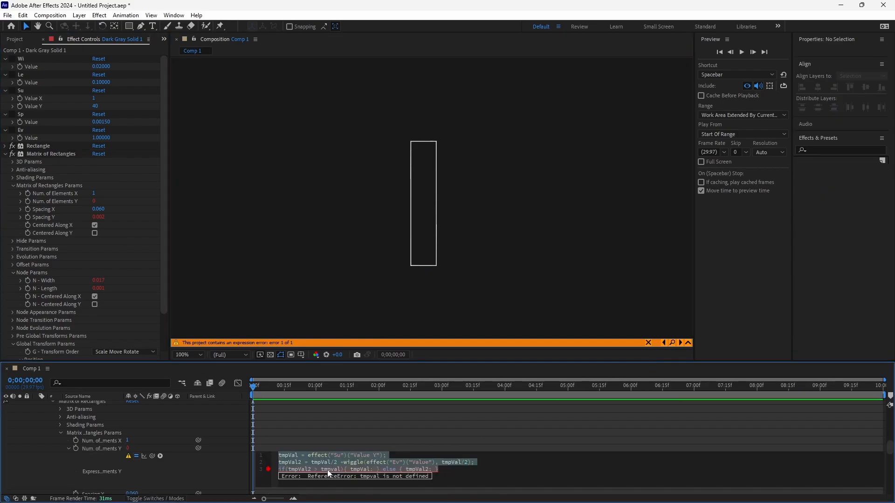
text(tmpVal)
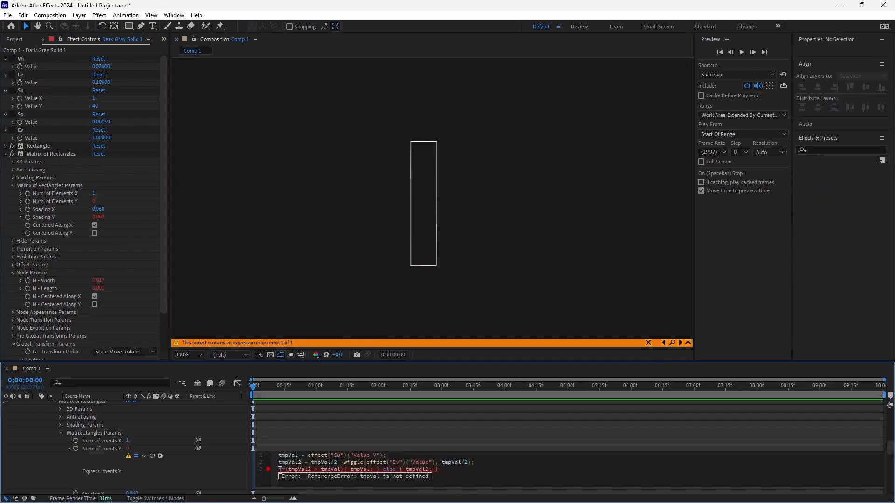
click(235, 468)
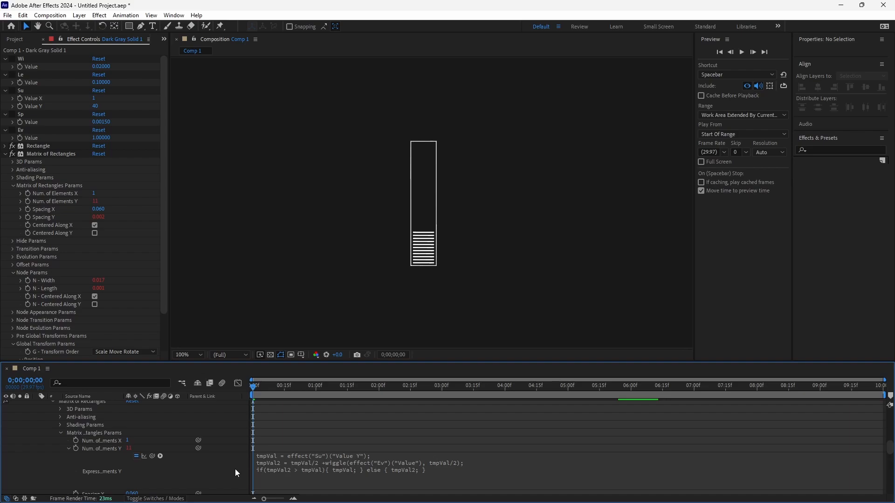
key(space)
key(space)
- Collapse the layer and the Matrix of Rectangles properties, and add the Alpha Override effect to the solid
scroll(140, 419, up, 5)
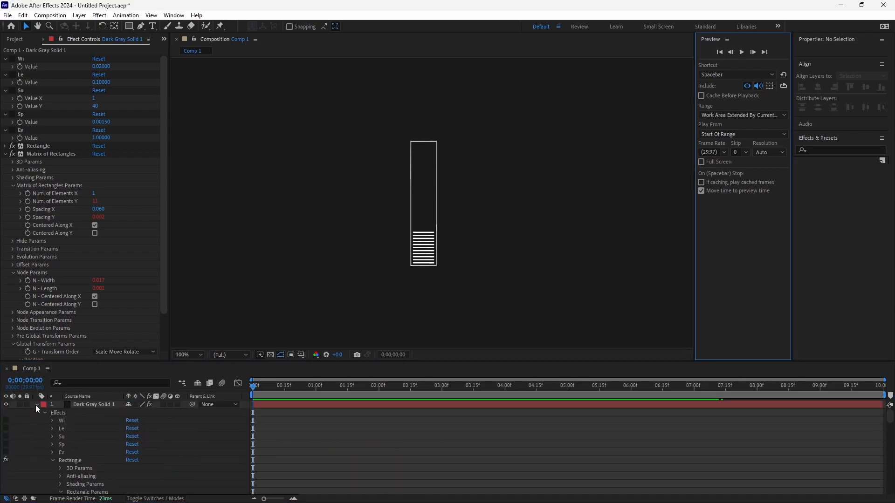
click(36, 404)
click(5, 153)
right_click(48, 197)
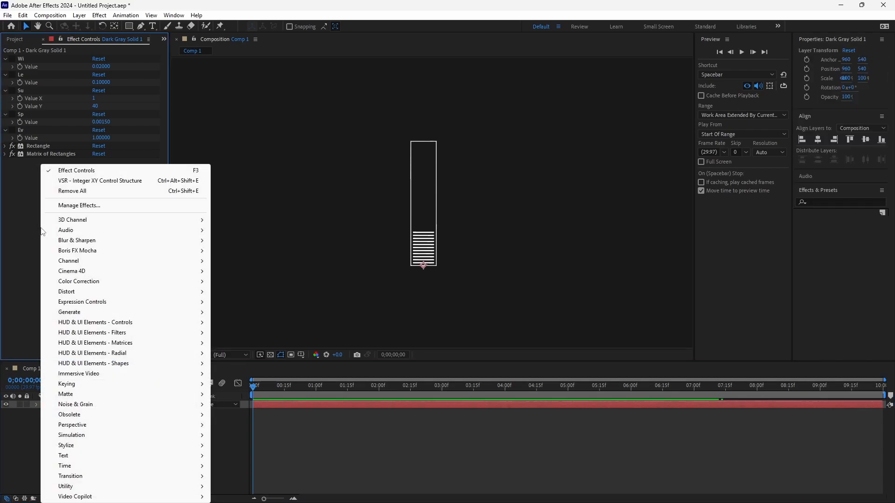
click(254, 332)
- Duplicate the bar layer, offset it horizontally to form a second bar, and set that bar's Su Value Y to 20
click(83, 404)
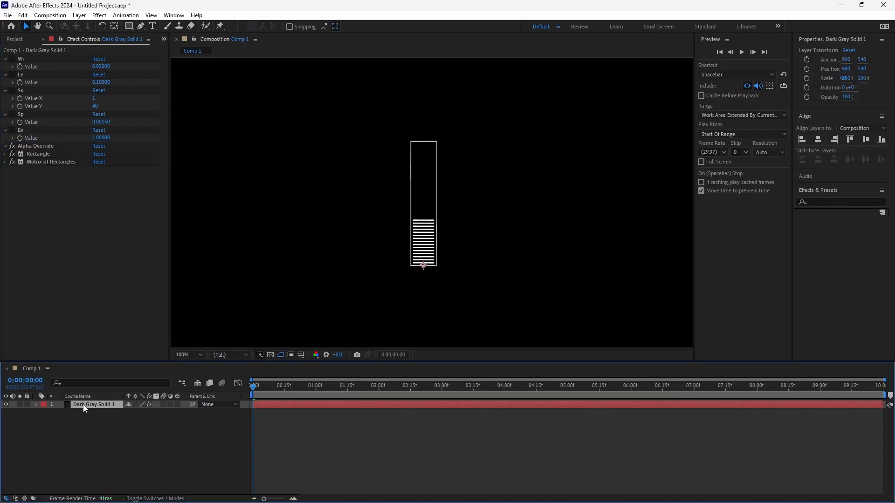
key(ctrl+d)
key(p)
drag(131, 420, 173, 452)
click(95, 106)
text(20)
key(Return)
- Duplicate the second bar into a third one beside it, with Su's Value Y set to 10
click(81, 412)
key(ctrl+d)
click(95, 106)
text(10)
key(Return)
- Duplicate the third bar into a fourth at position 1139, 540 with Su's Value Y set to 5, and preview the animation
click(93, 420)
key(ctrl+d)
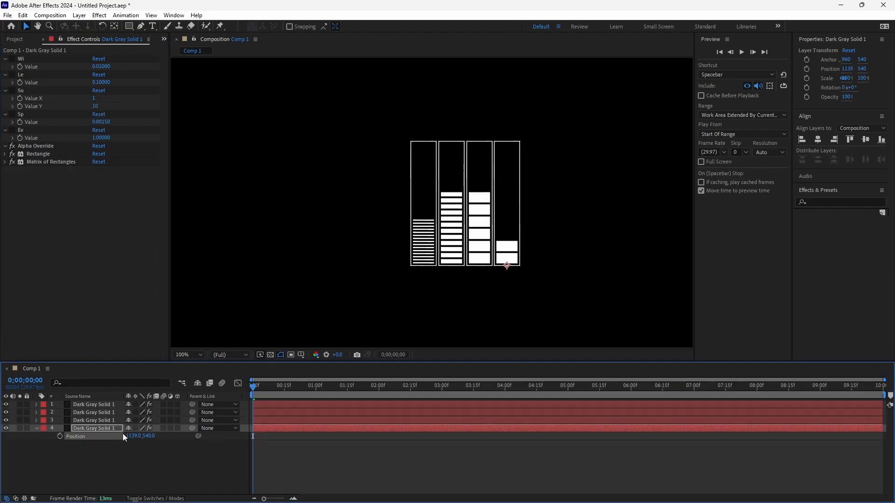
click(95, 106)
text(5)
key(Return)
key(space)
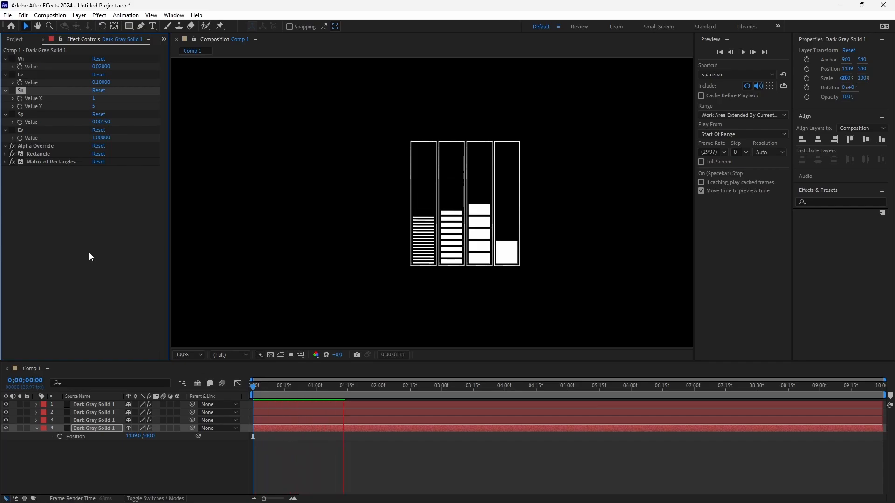